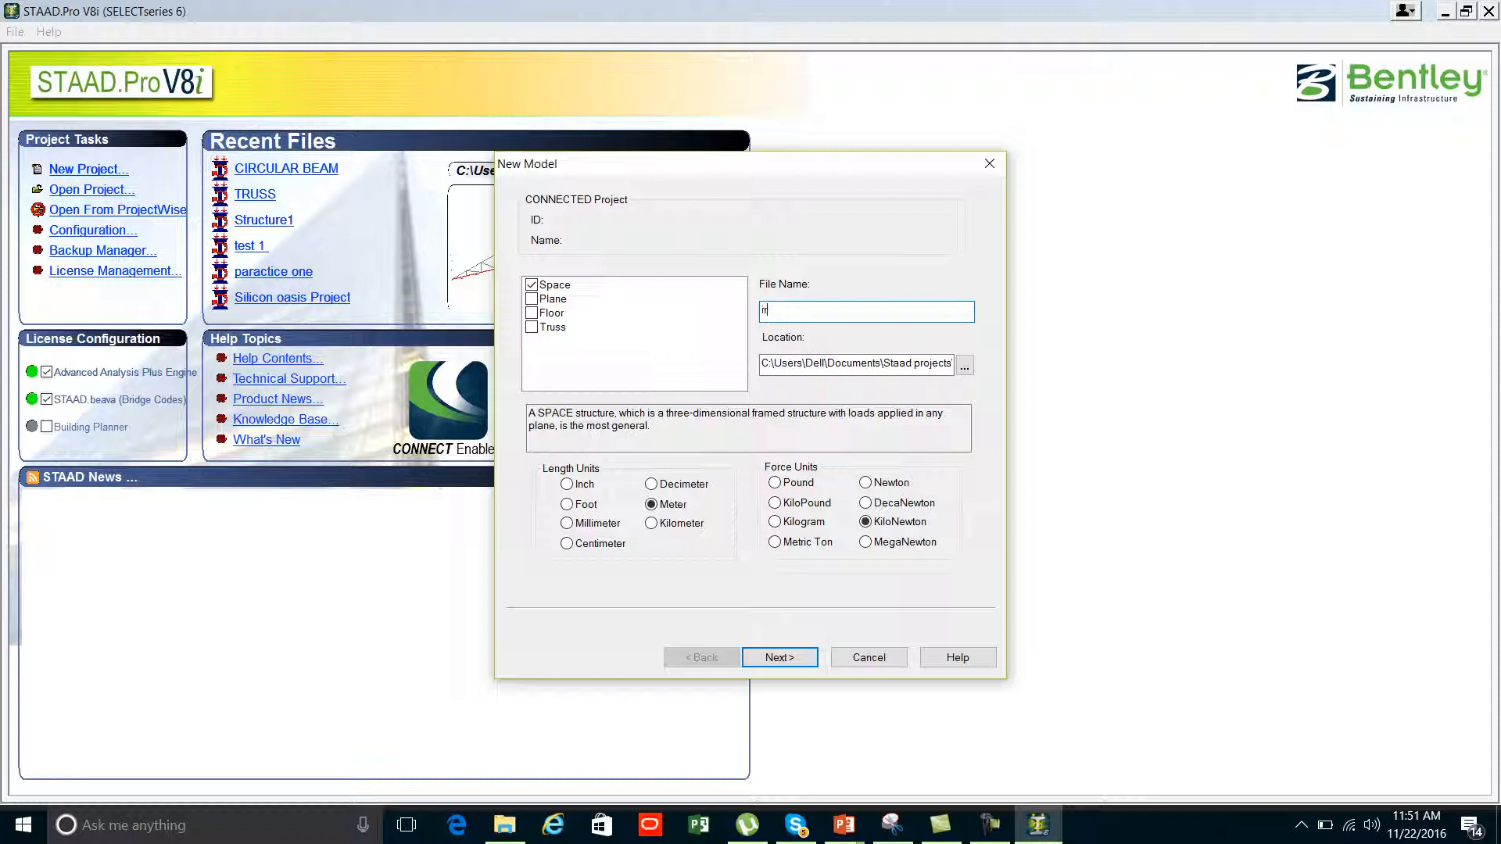
Step: Create a Space model named "irregular method" in Meter and KiloNewton units, starting with Add Beam
type("irregular method")
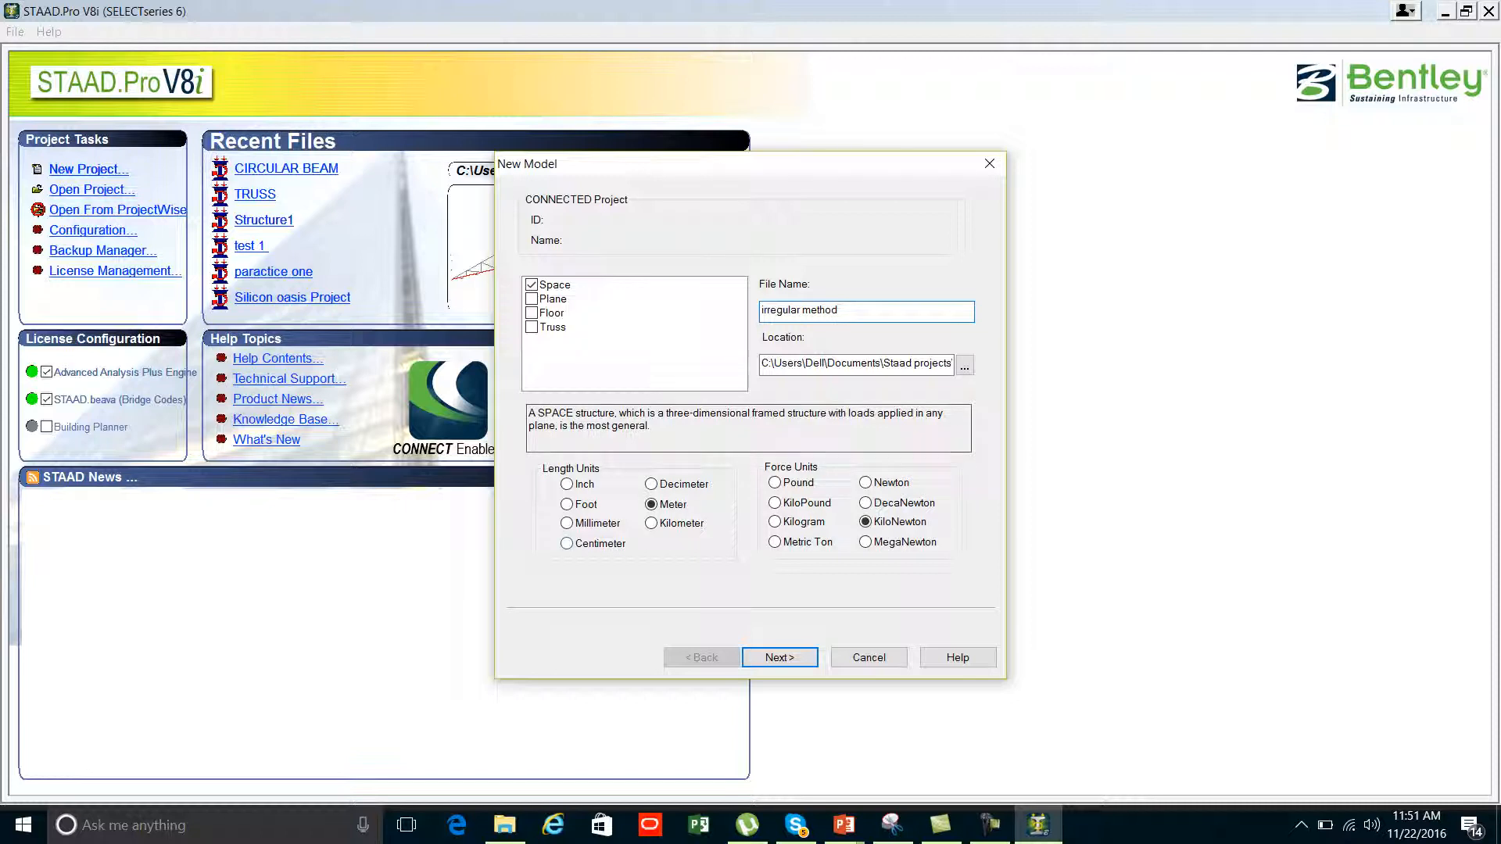
key("ctrl")
key("ctrl")
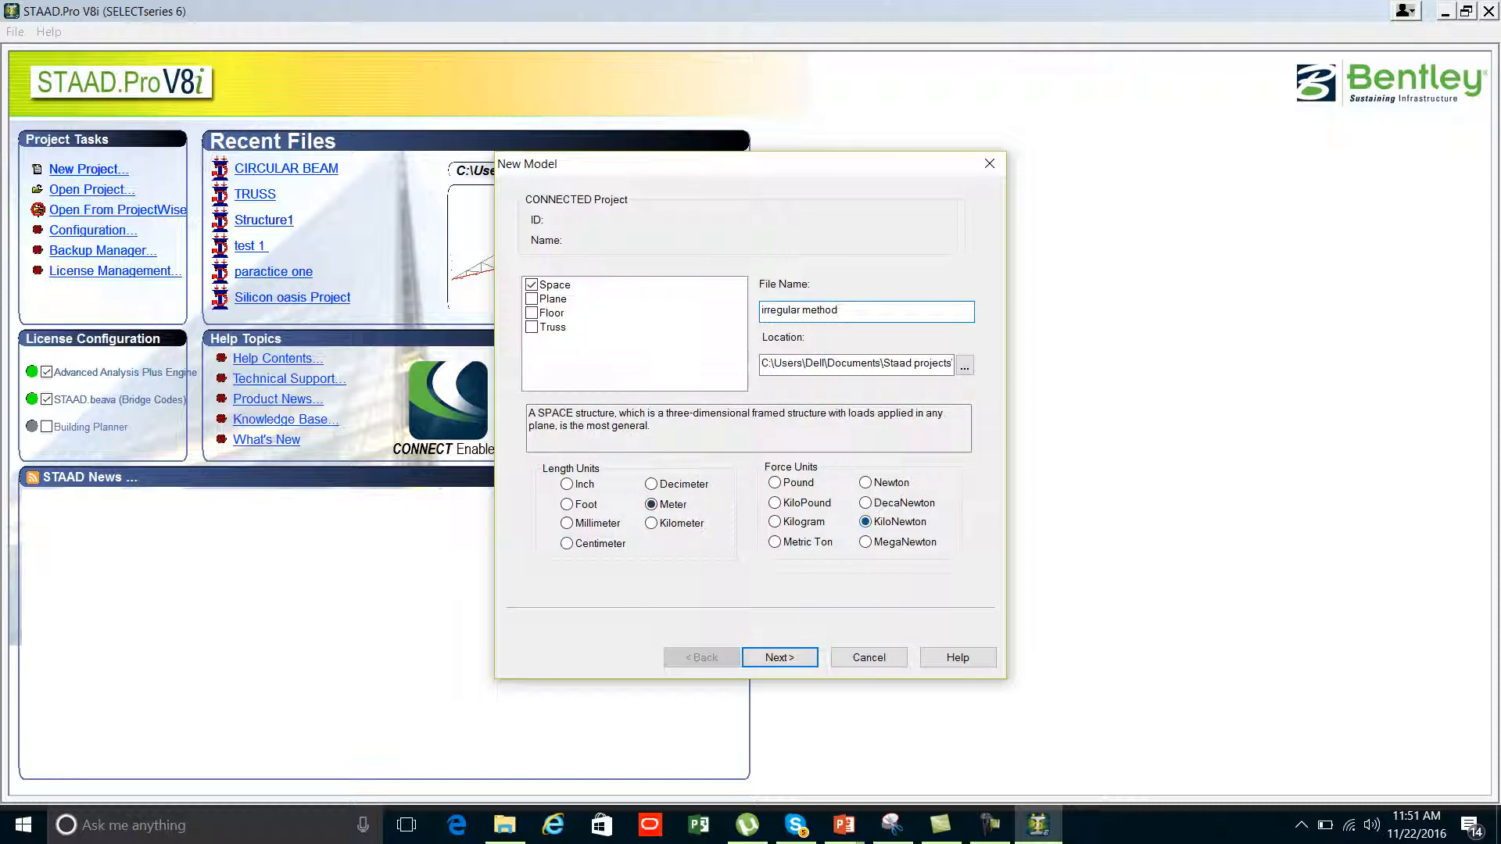
left_click(782, 657)
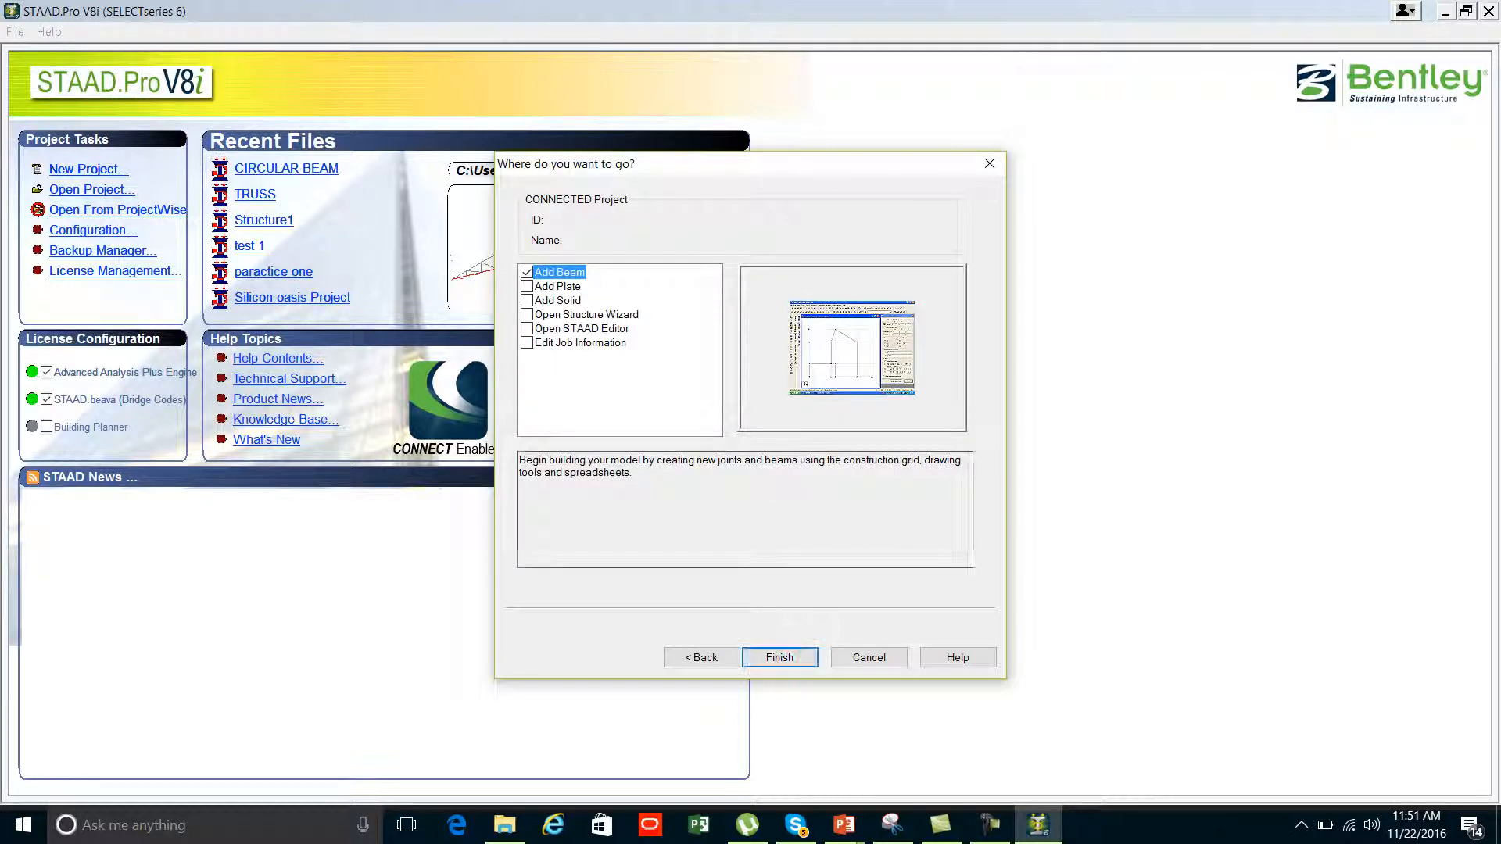
key("ctrl")
left_click(783, 657)
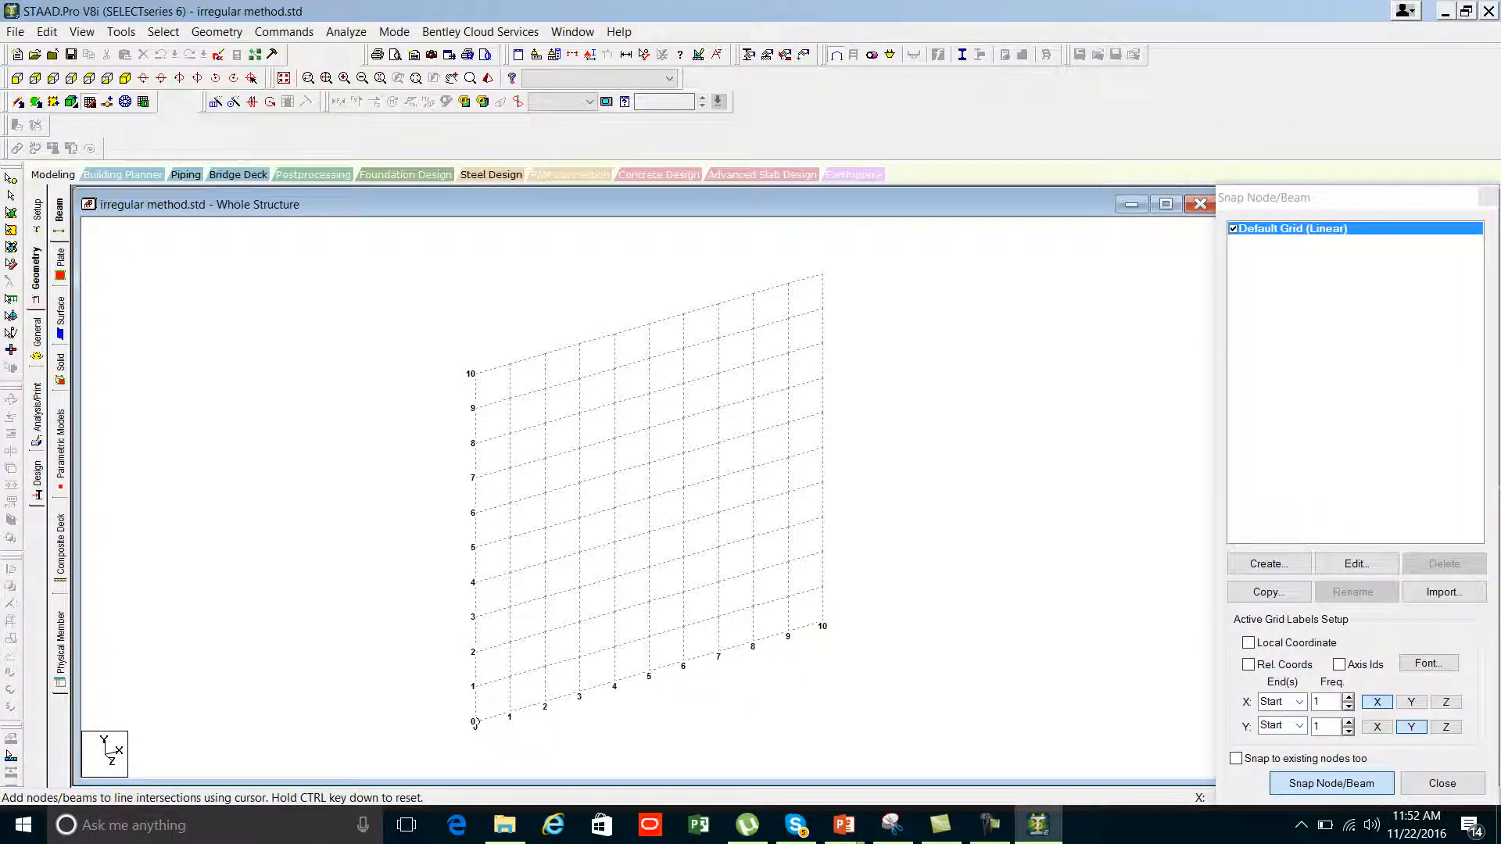
Step: Close the initial snap grid dialog and reopen the Snap/Grid Node tool for beams
left_click(1249, 204)
left_click(1487, 198)
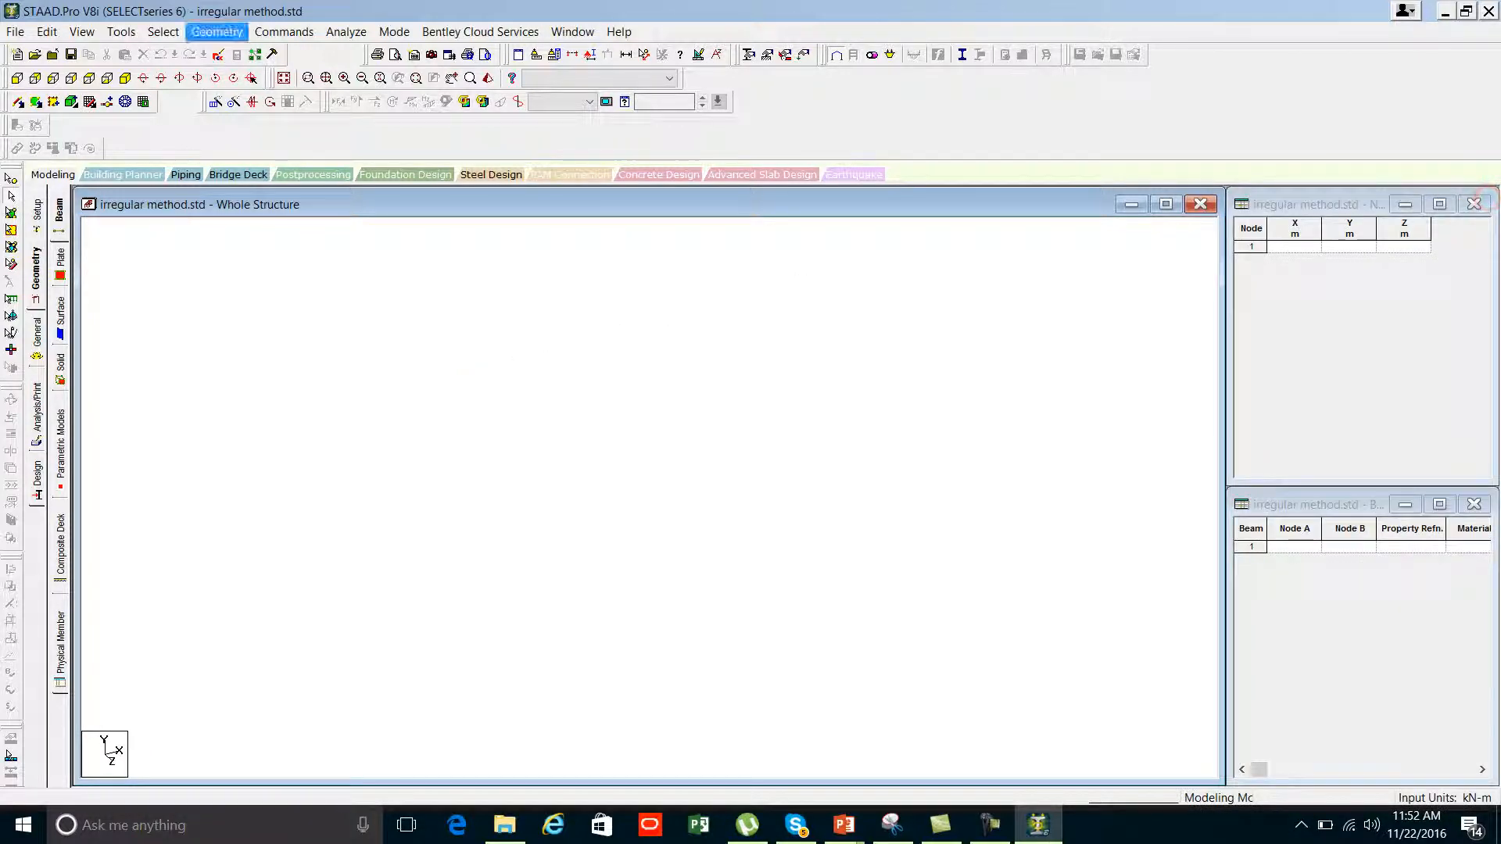
left_click(217, 31)
left_click(233, 73)
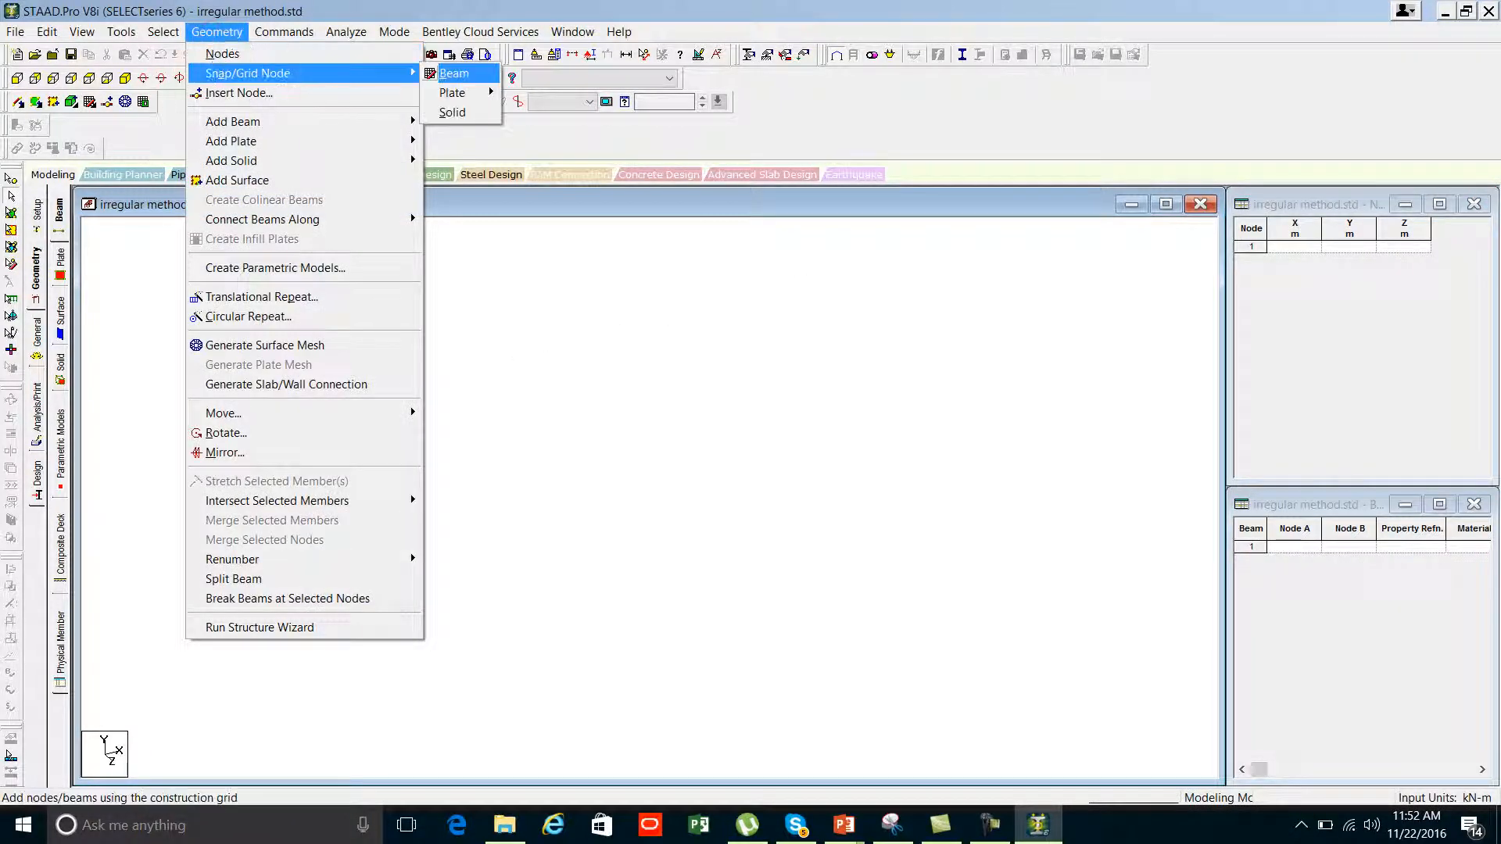
left_click(454, 73)
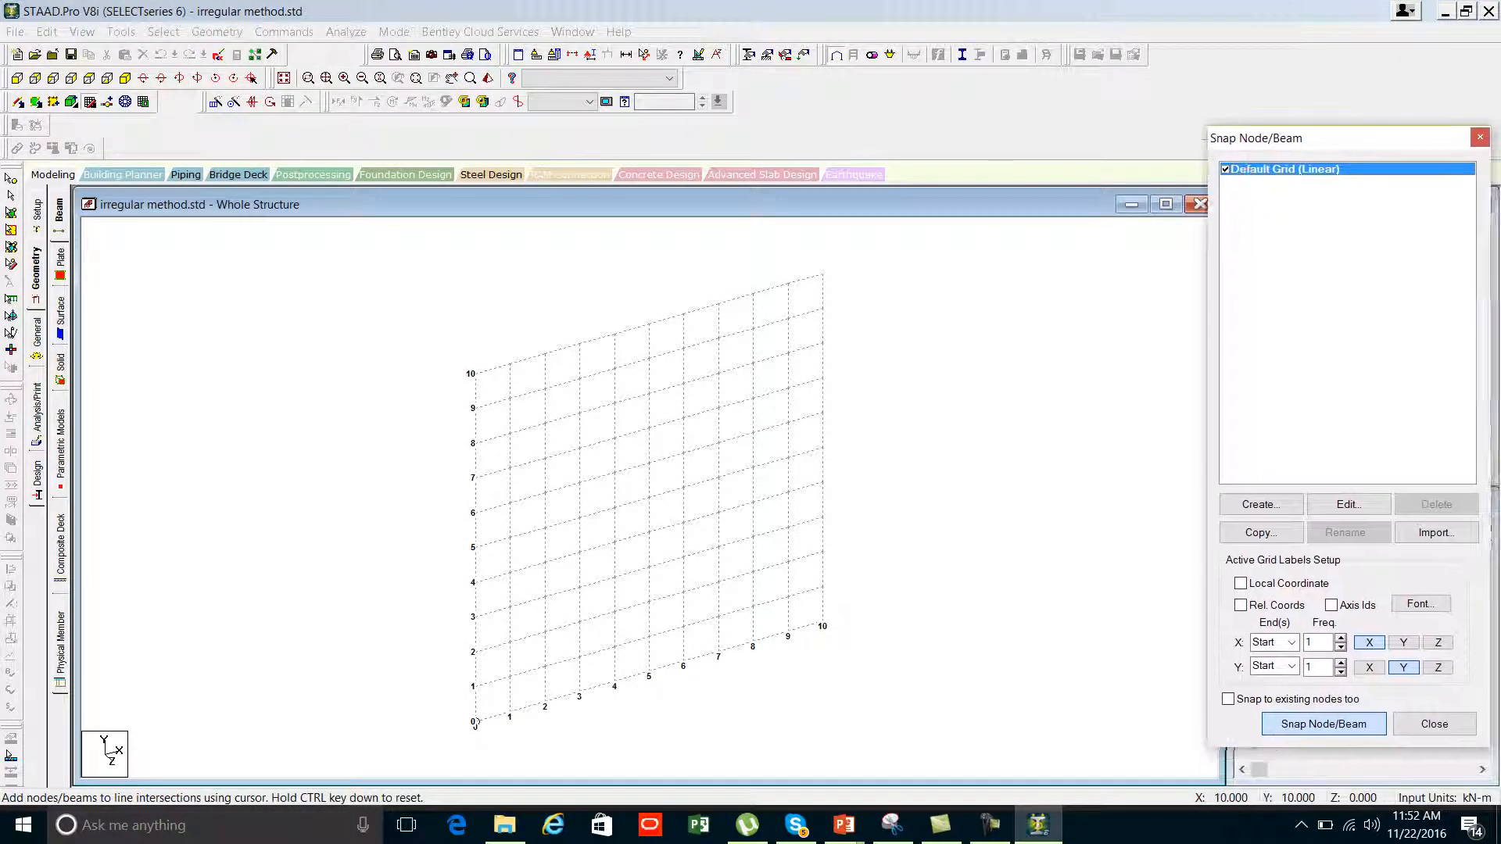
Step: Start a new Irregular-type grid named "Irregular grid" with its origin at 0, 0, 0
left_click(1259, 505)
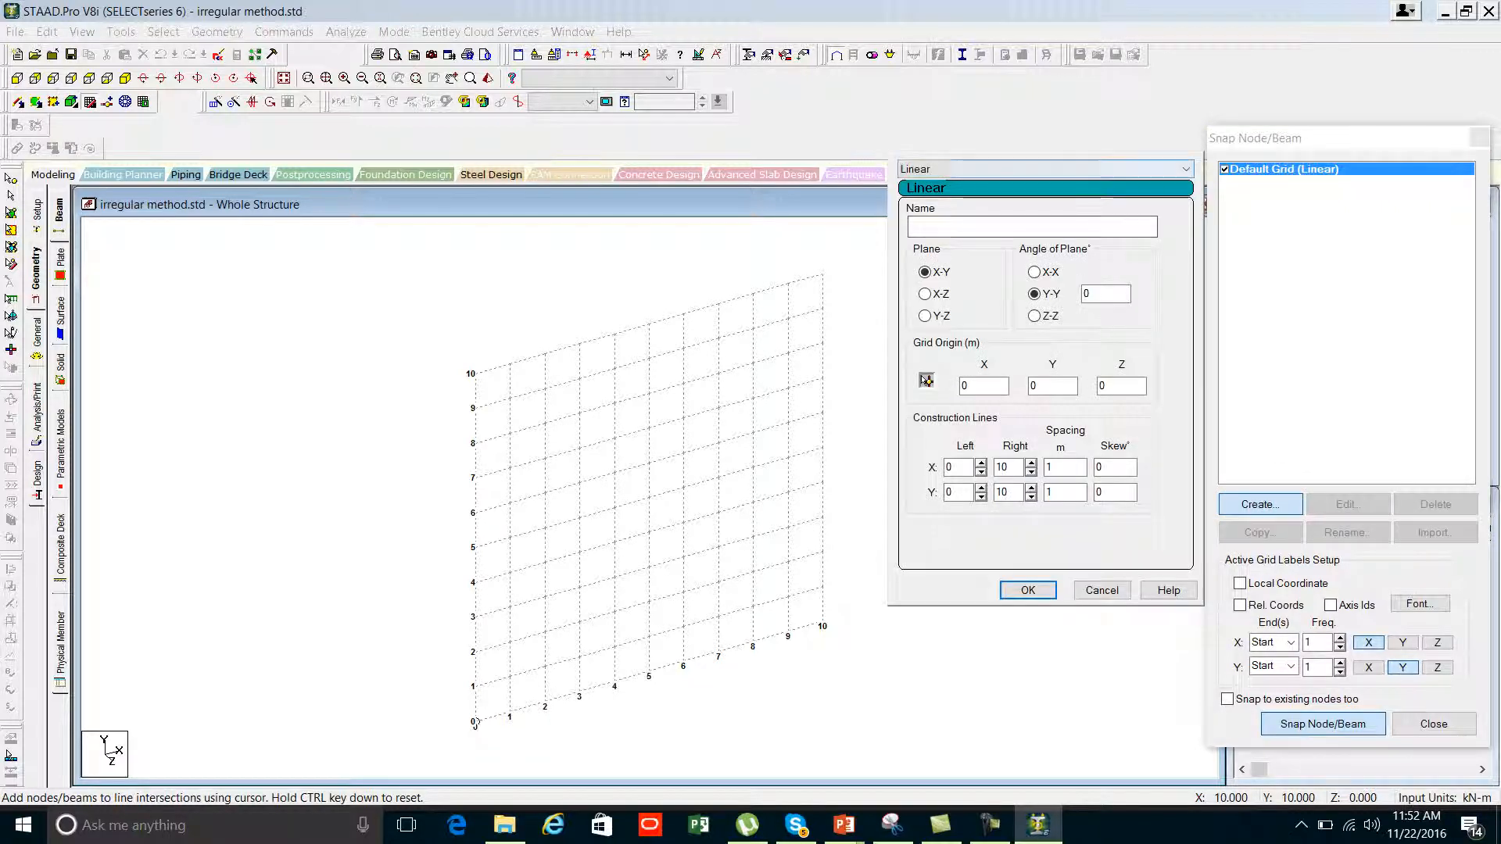
left_click(932, 169)
left_click(931, 210)
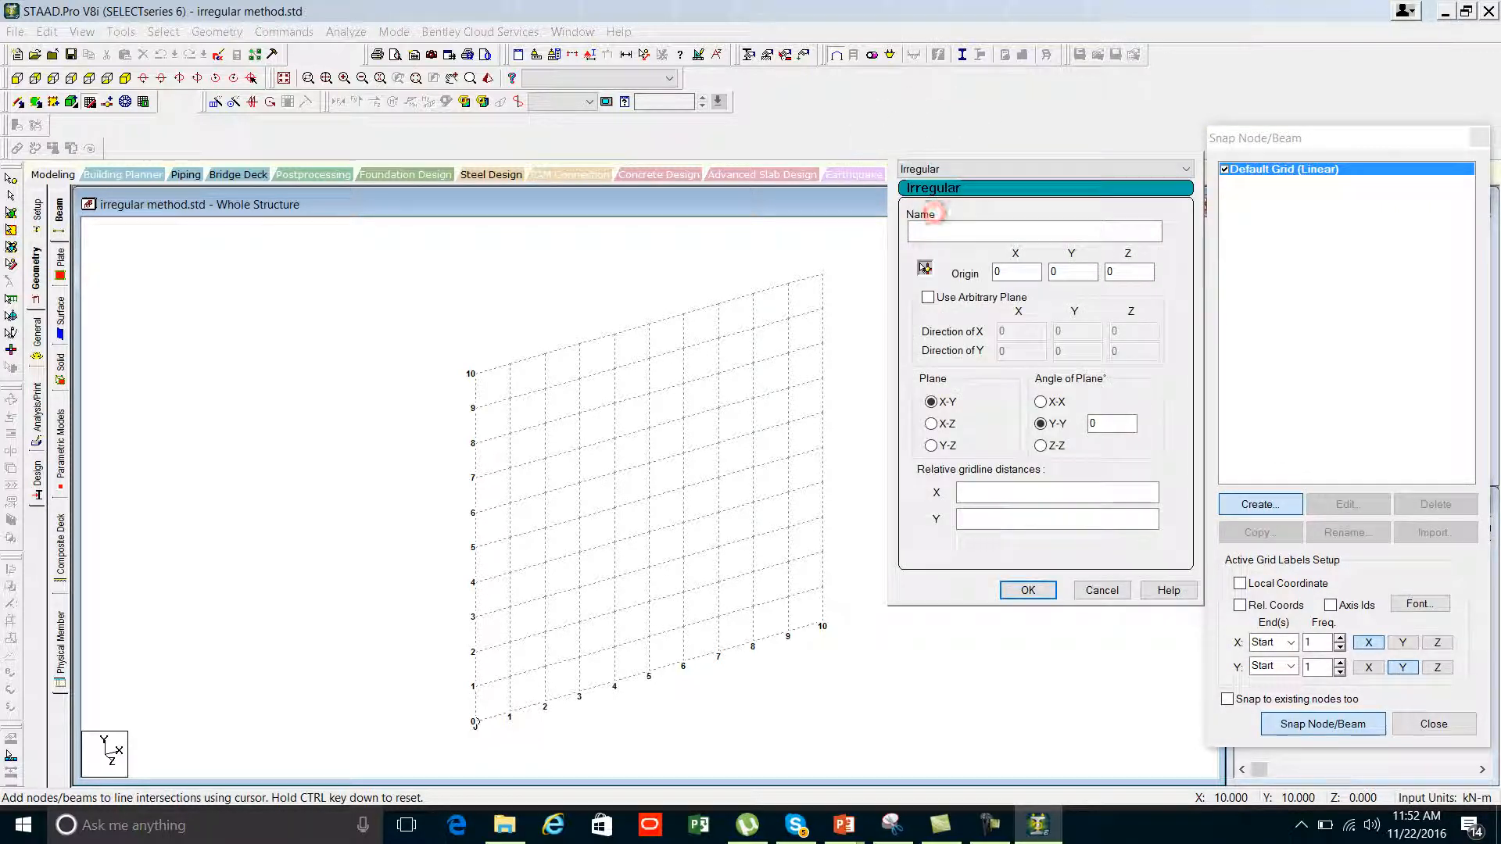
type("Irregular grid")
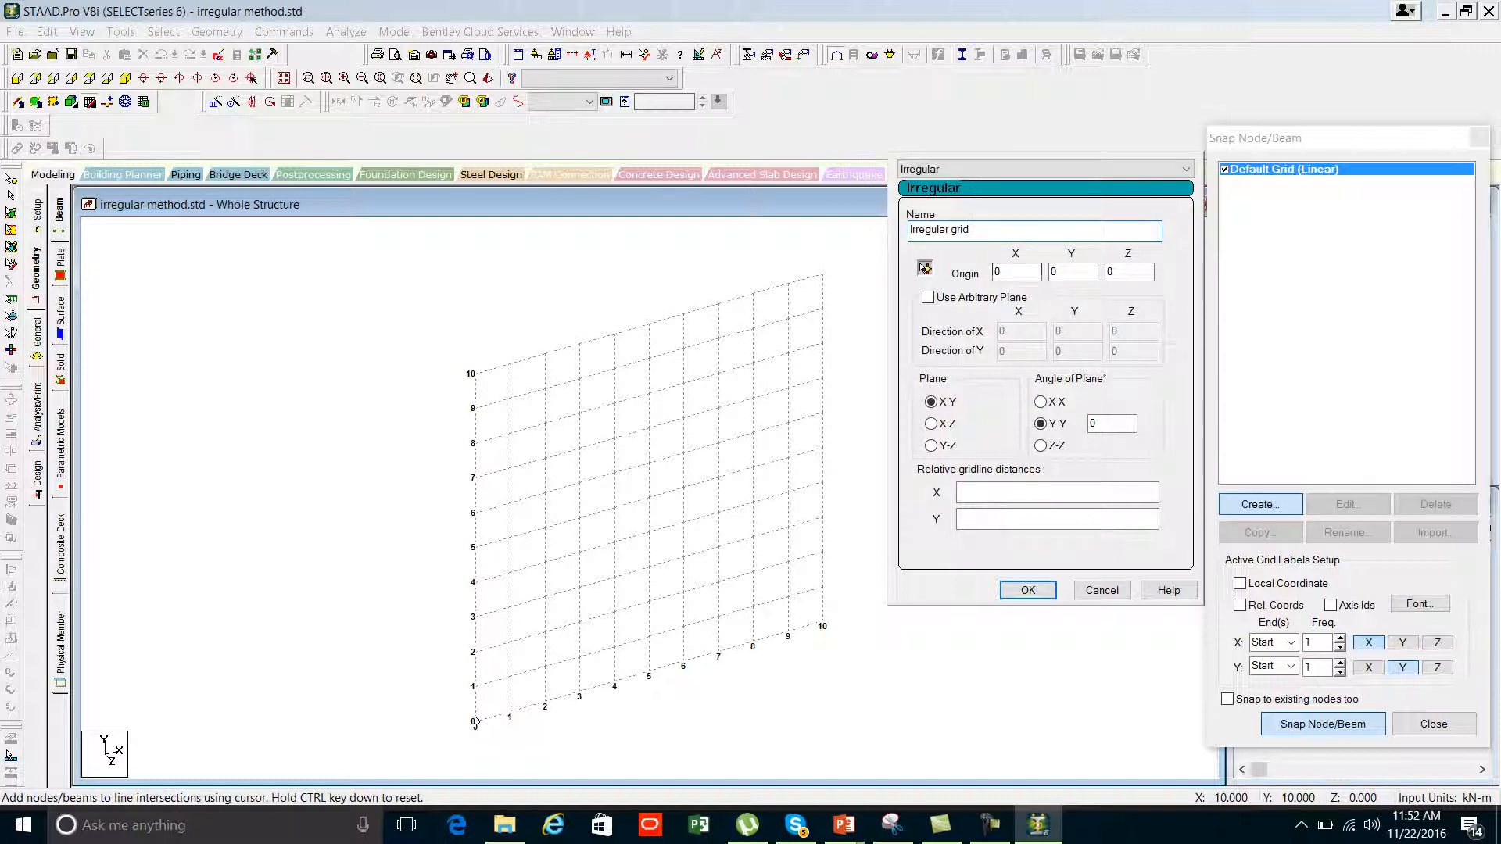
double_click(1015, 273)
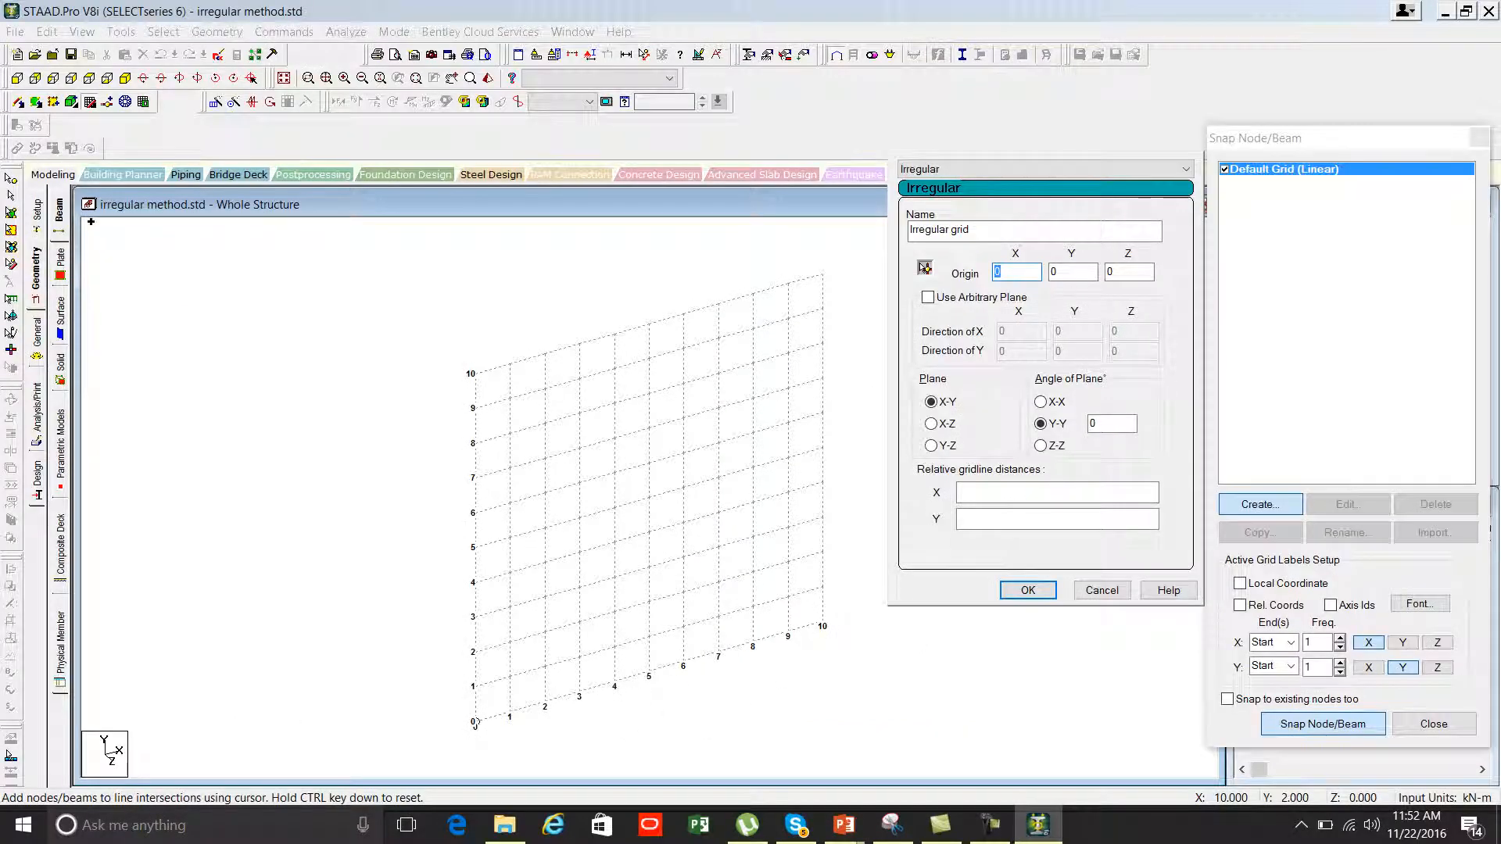
left_click(1060, 275)
left_click(1126, 274)
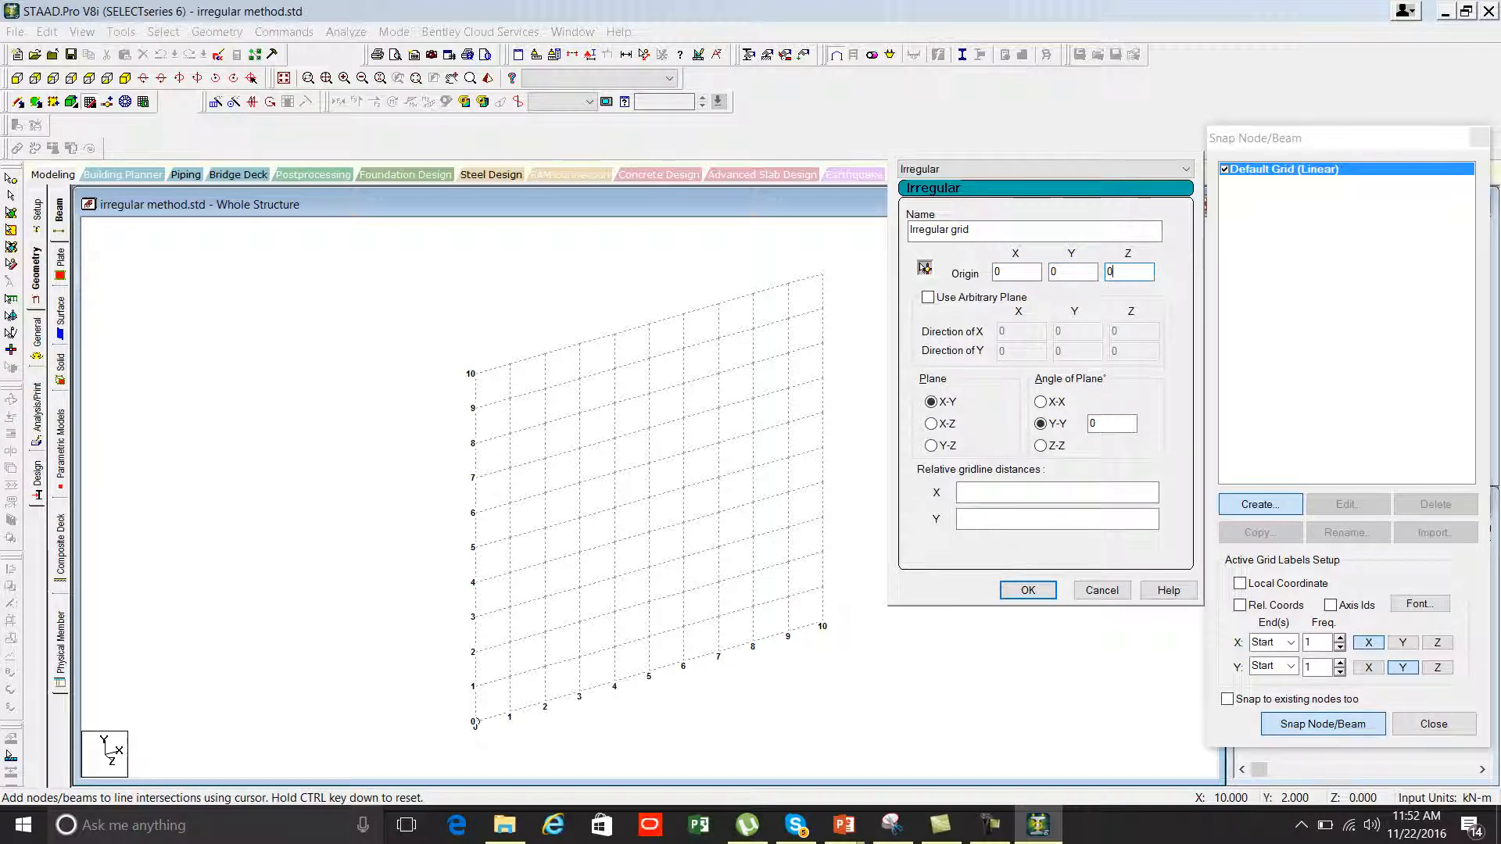
Step: Switch Use Arbitrary Plane on and off again, and choose X-X as the axis for the grid's plane angle
left_click(927, 297)
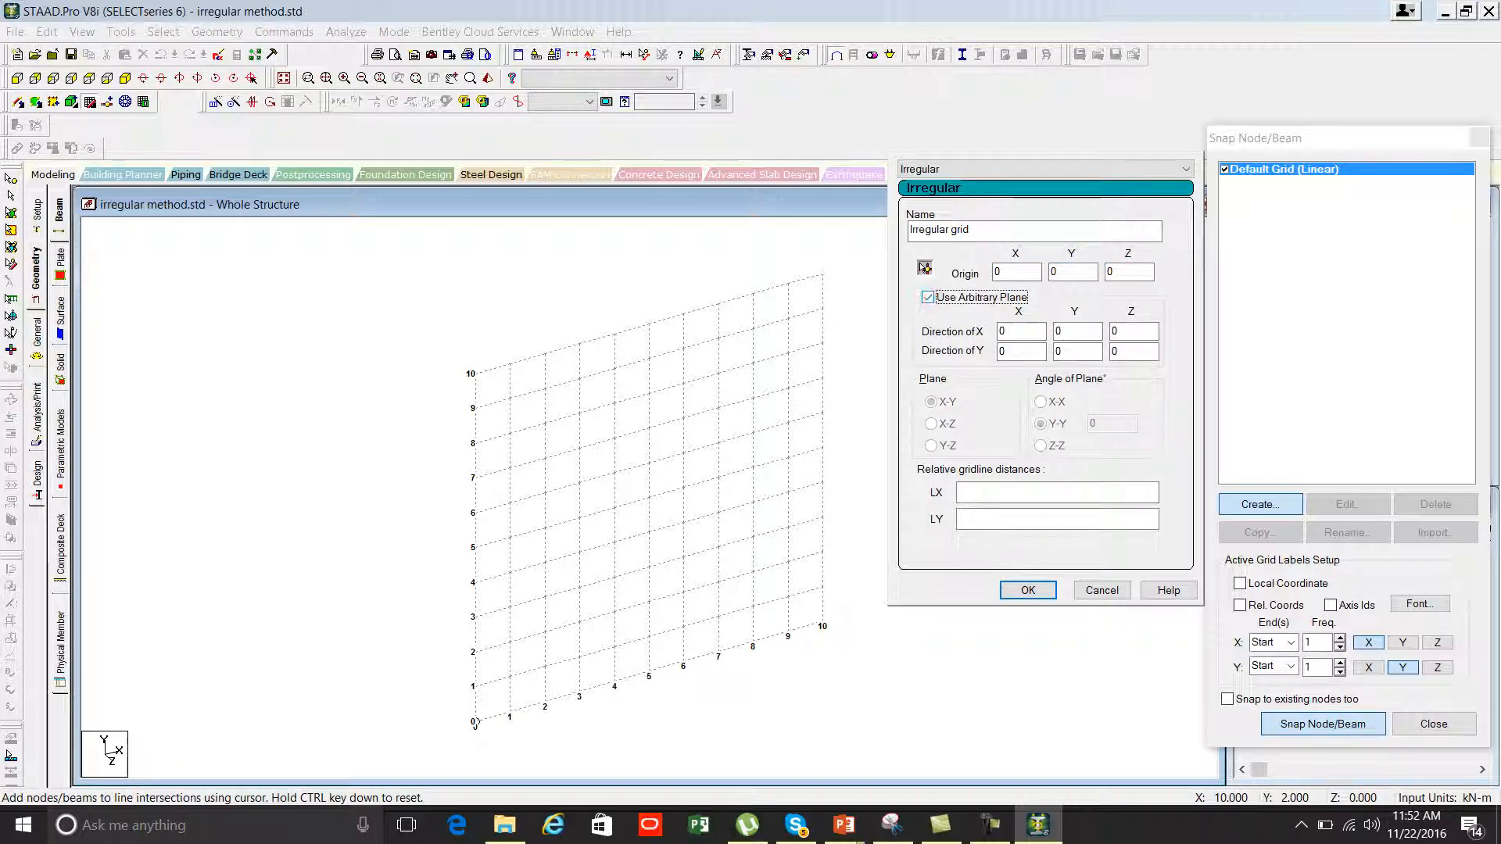
left_click(927, 297)
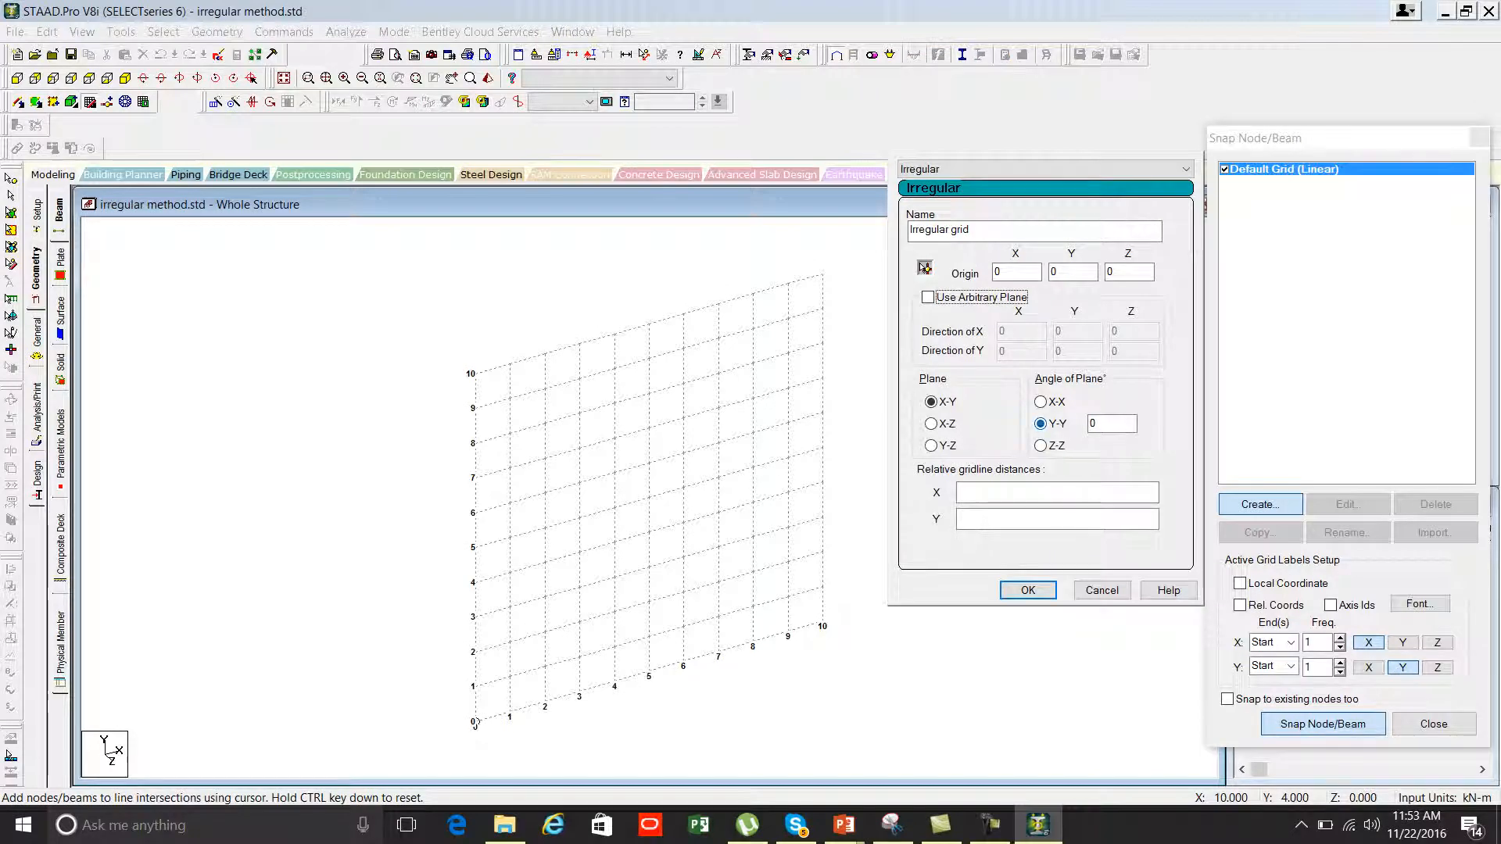
left_click(1040, 402)
left_click(1110, 402)
double_click(1110, 403)
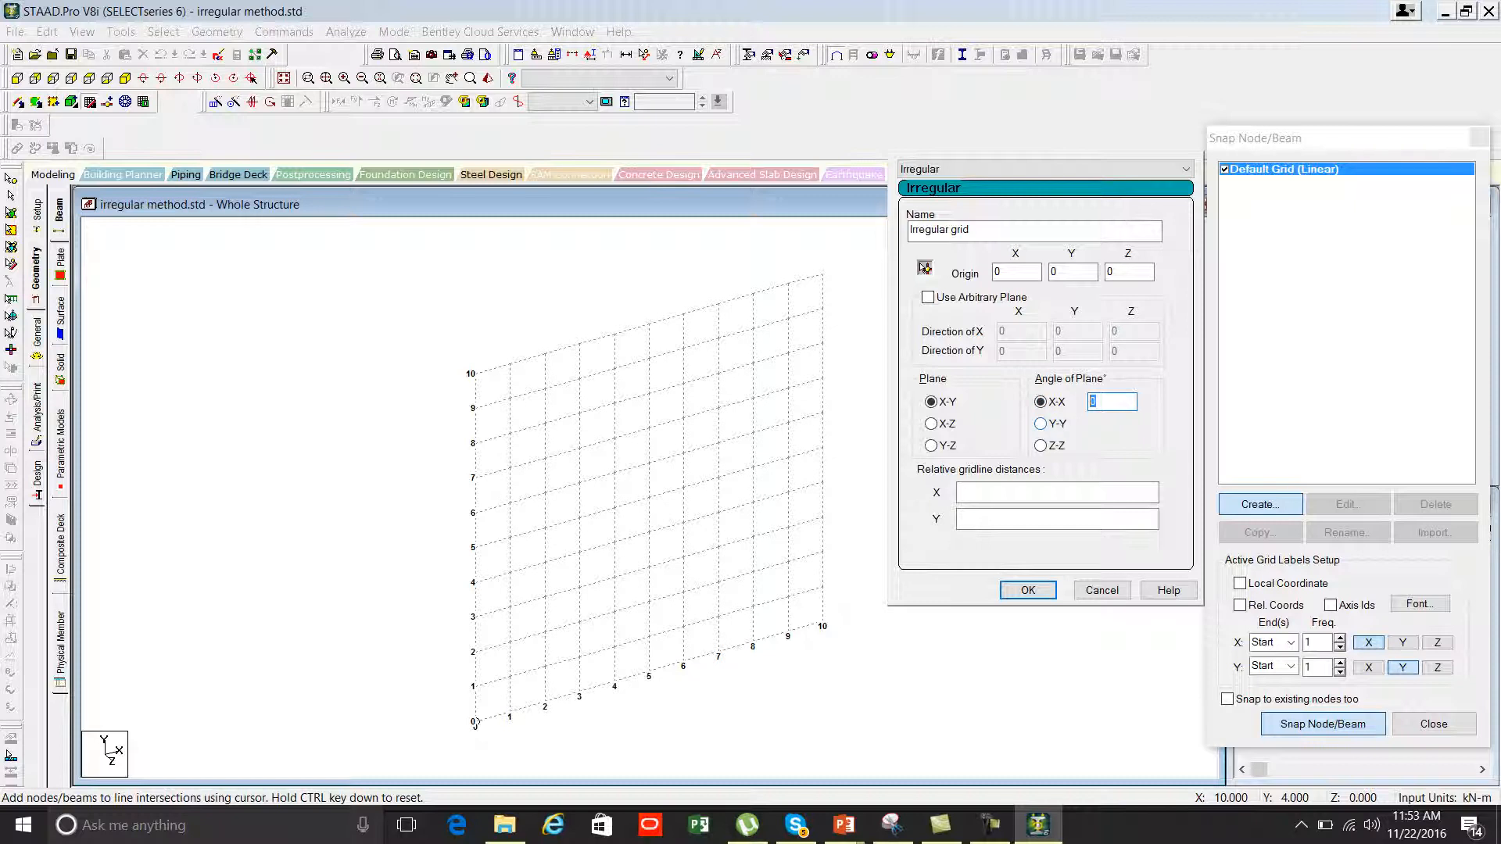
Step: Set the relative gridline distances to 2 4 6 in X and 3 4 4 in Y, and create the grid
left_click(965, 492)
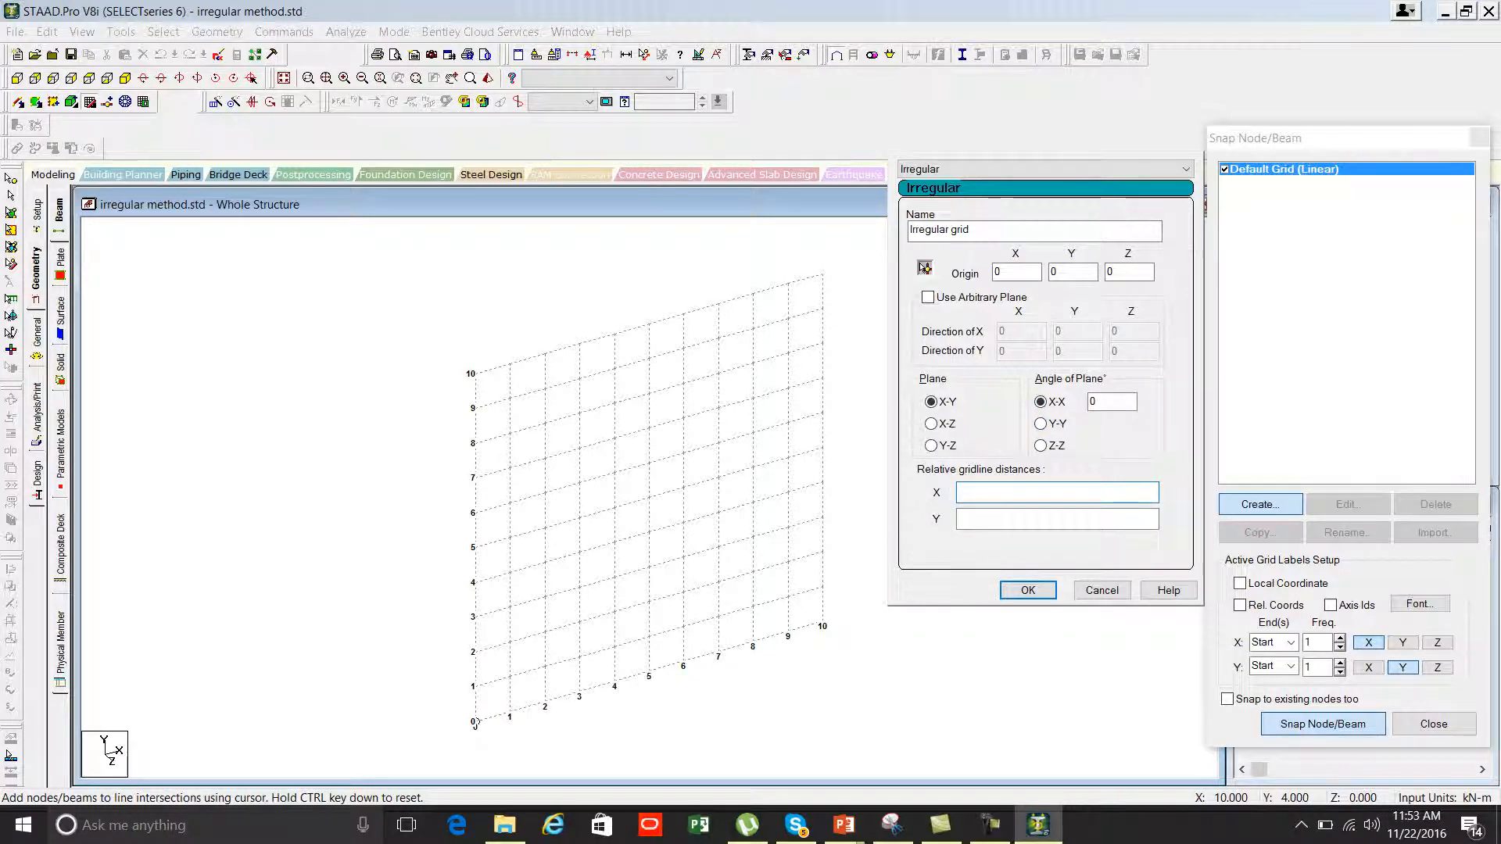
left_click(970, 493)
left_click(968, 524)
left_click(974, 499)
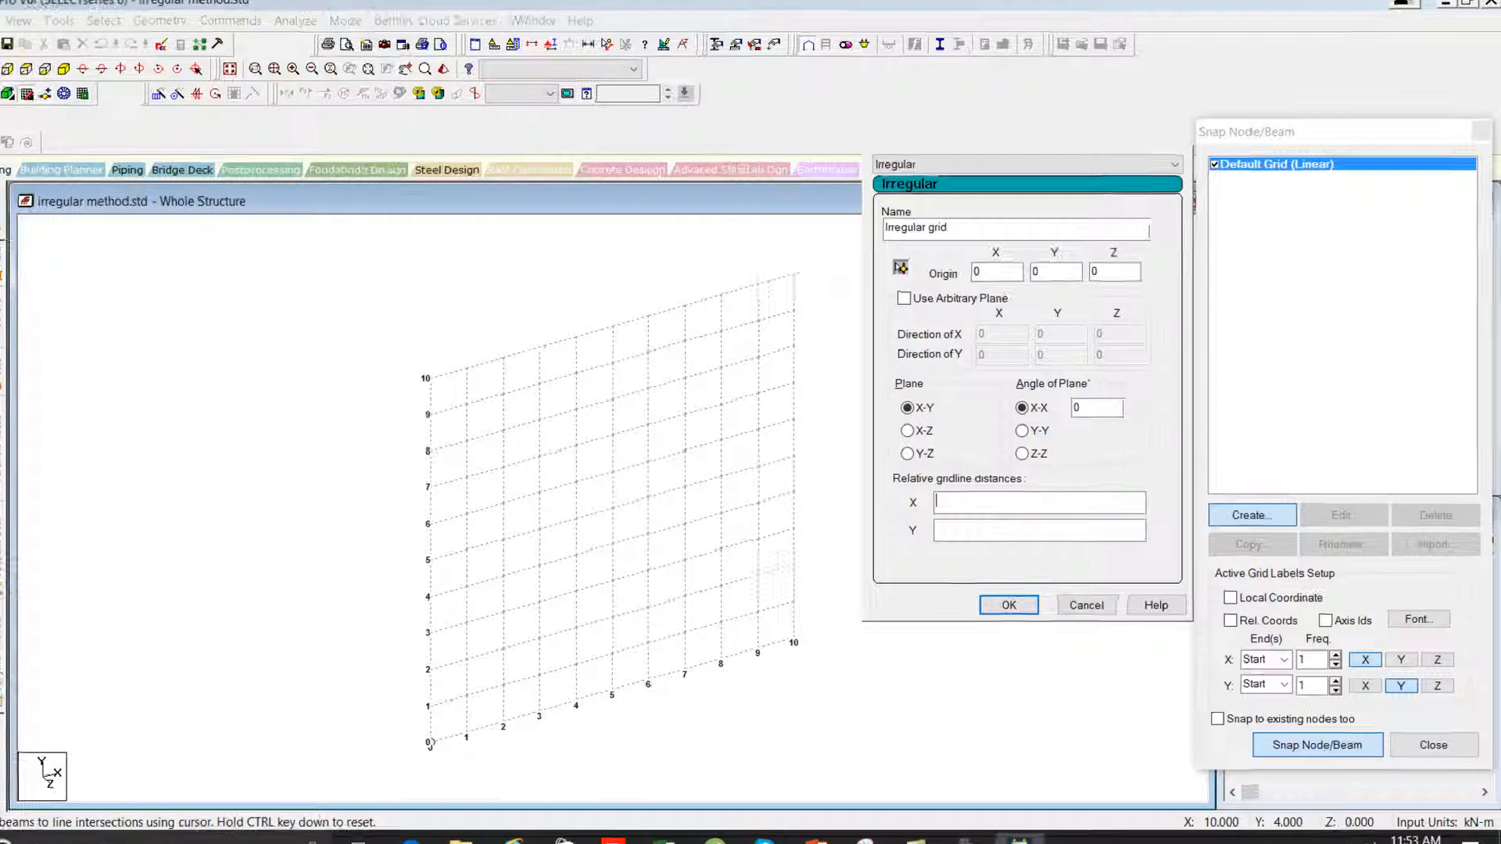
type("2 4 6")
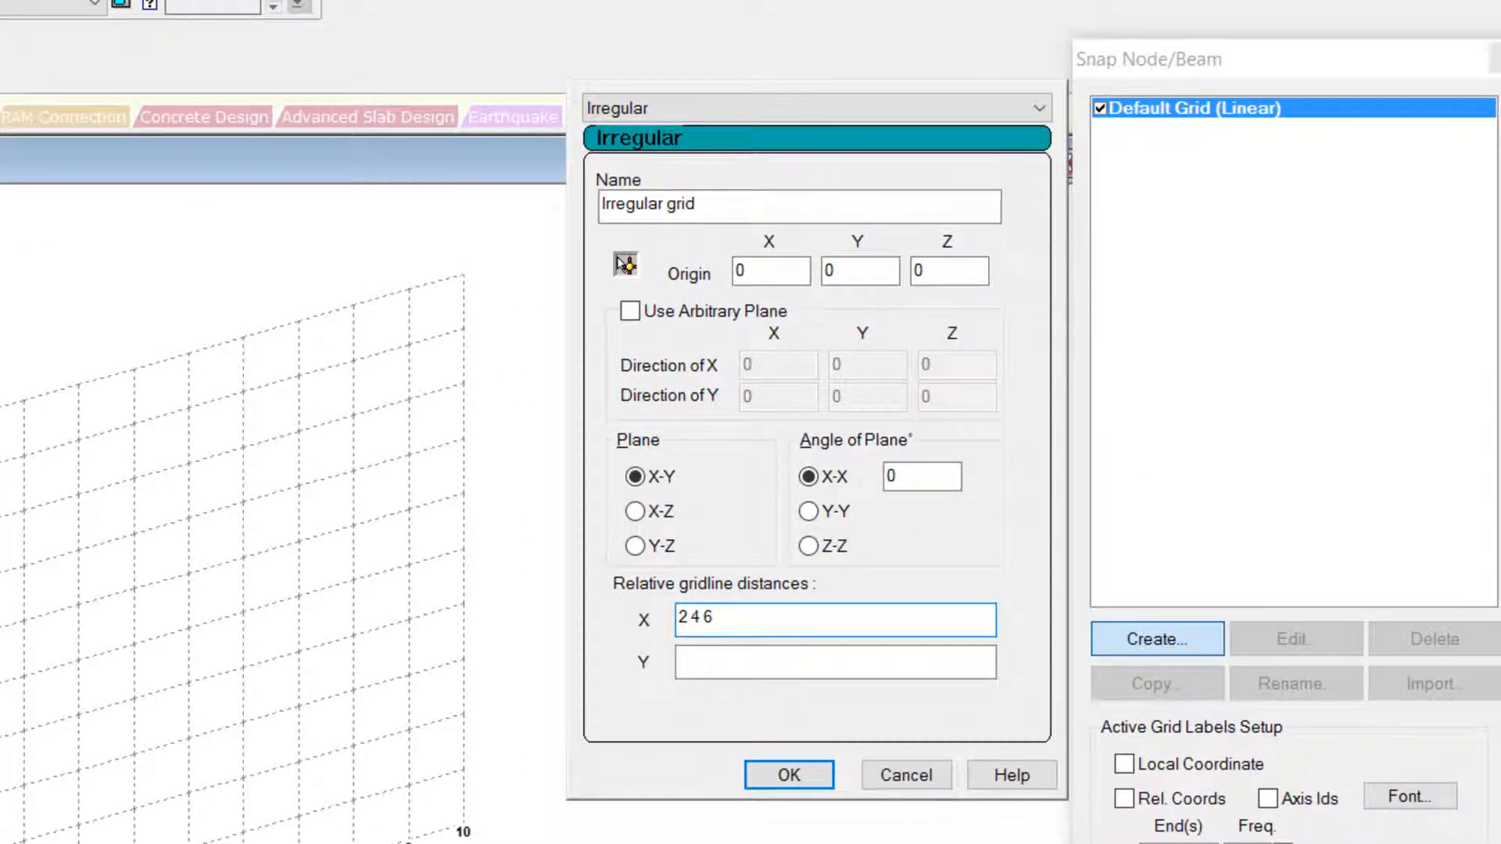
left_click(777, 661)
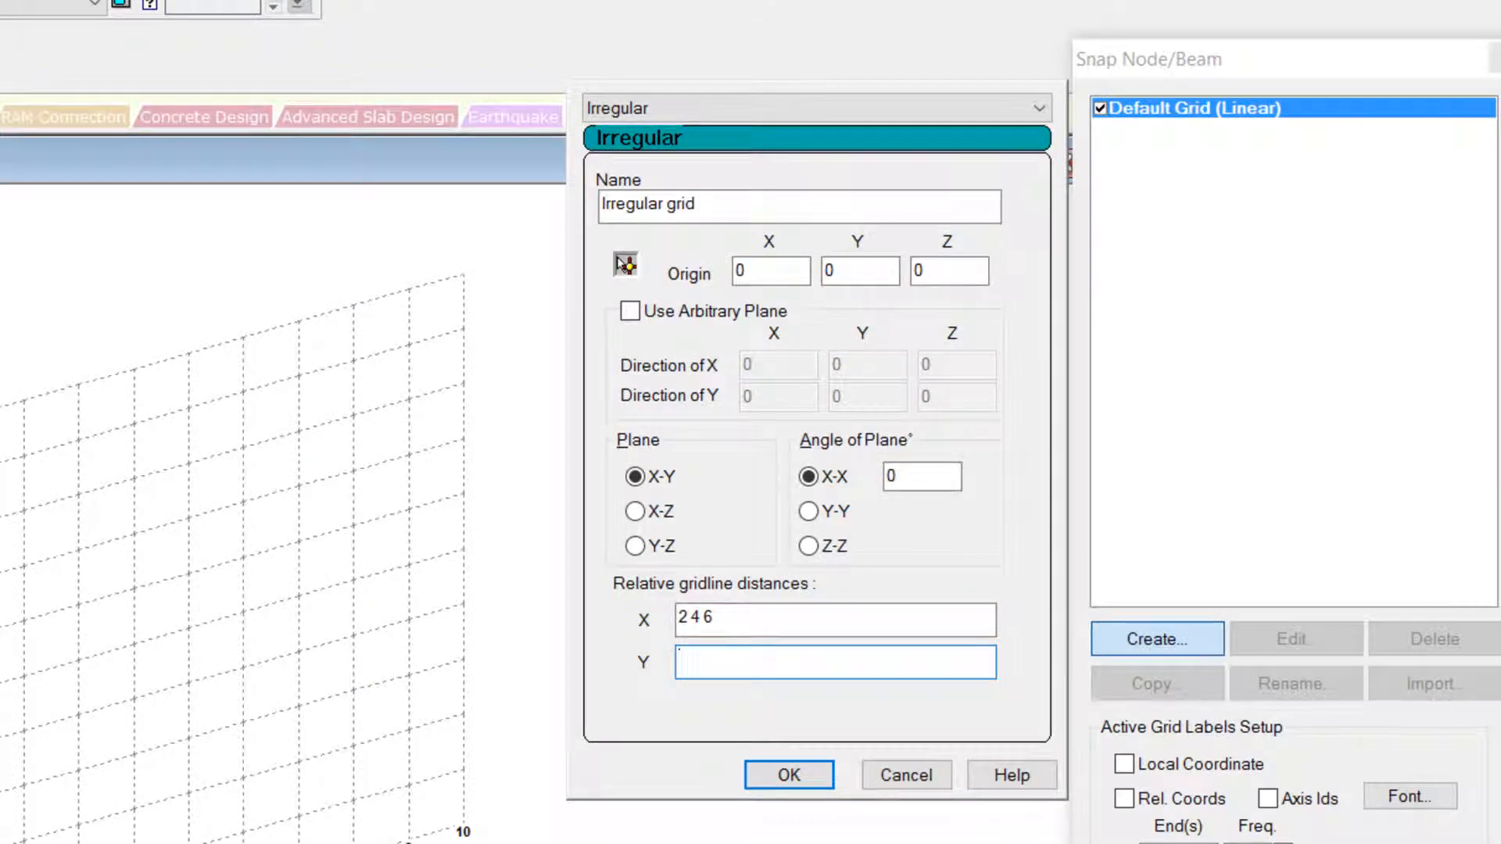
type("3 4 4")
left_click(756, 779)
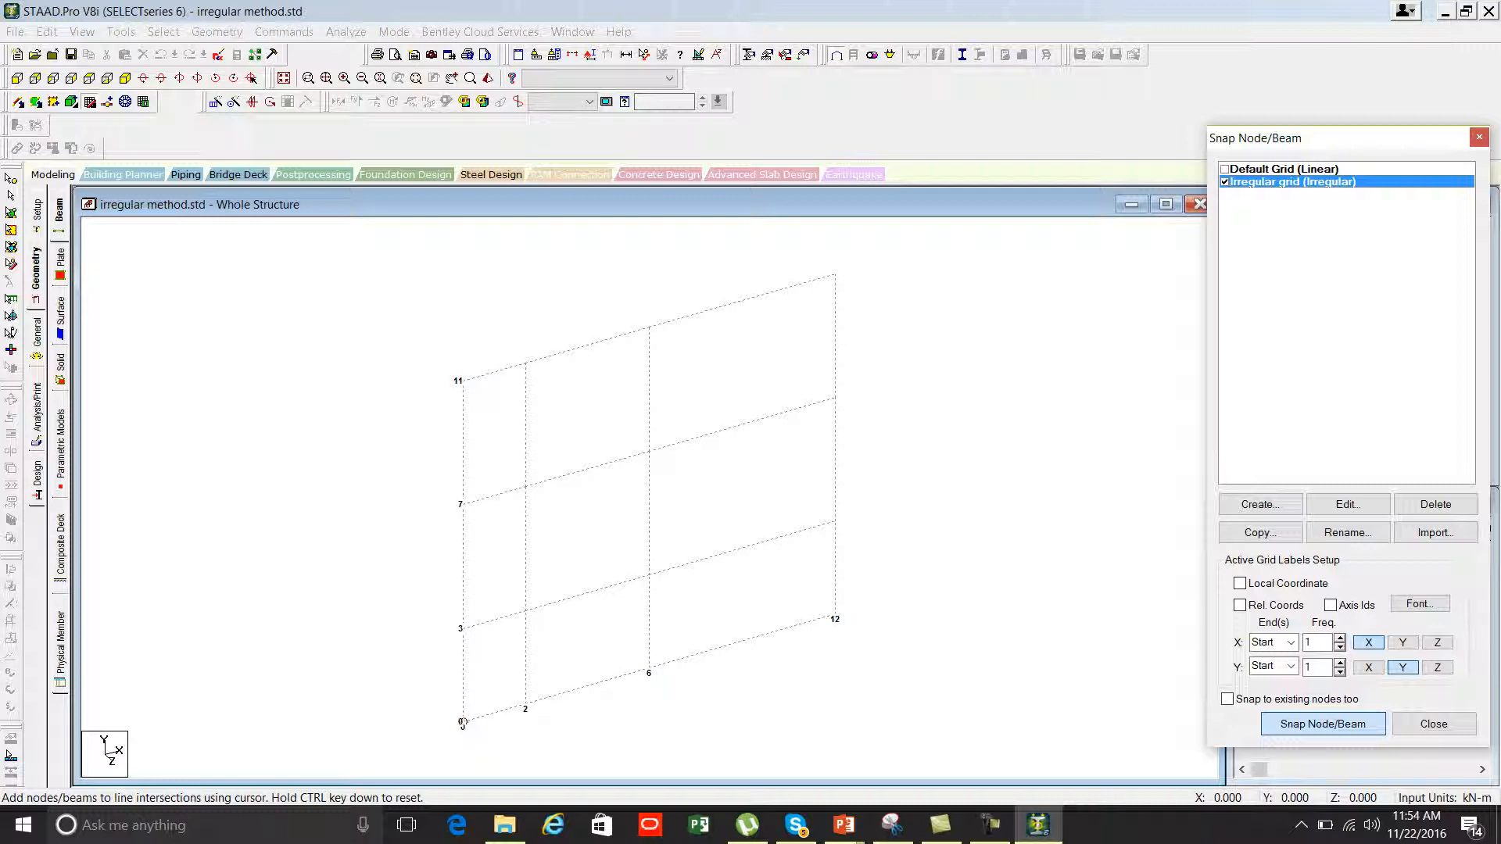
Step: Add two separate ground-storey columns from Y 0 to Y 3, at X 0 and X 2
left_click(463, 721)
left_click(464, 642)
key("Escape")
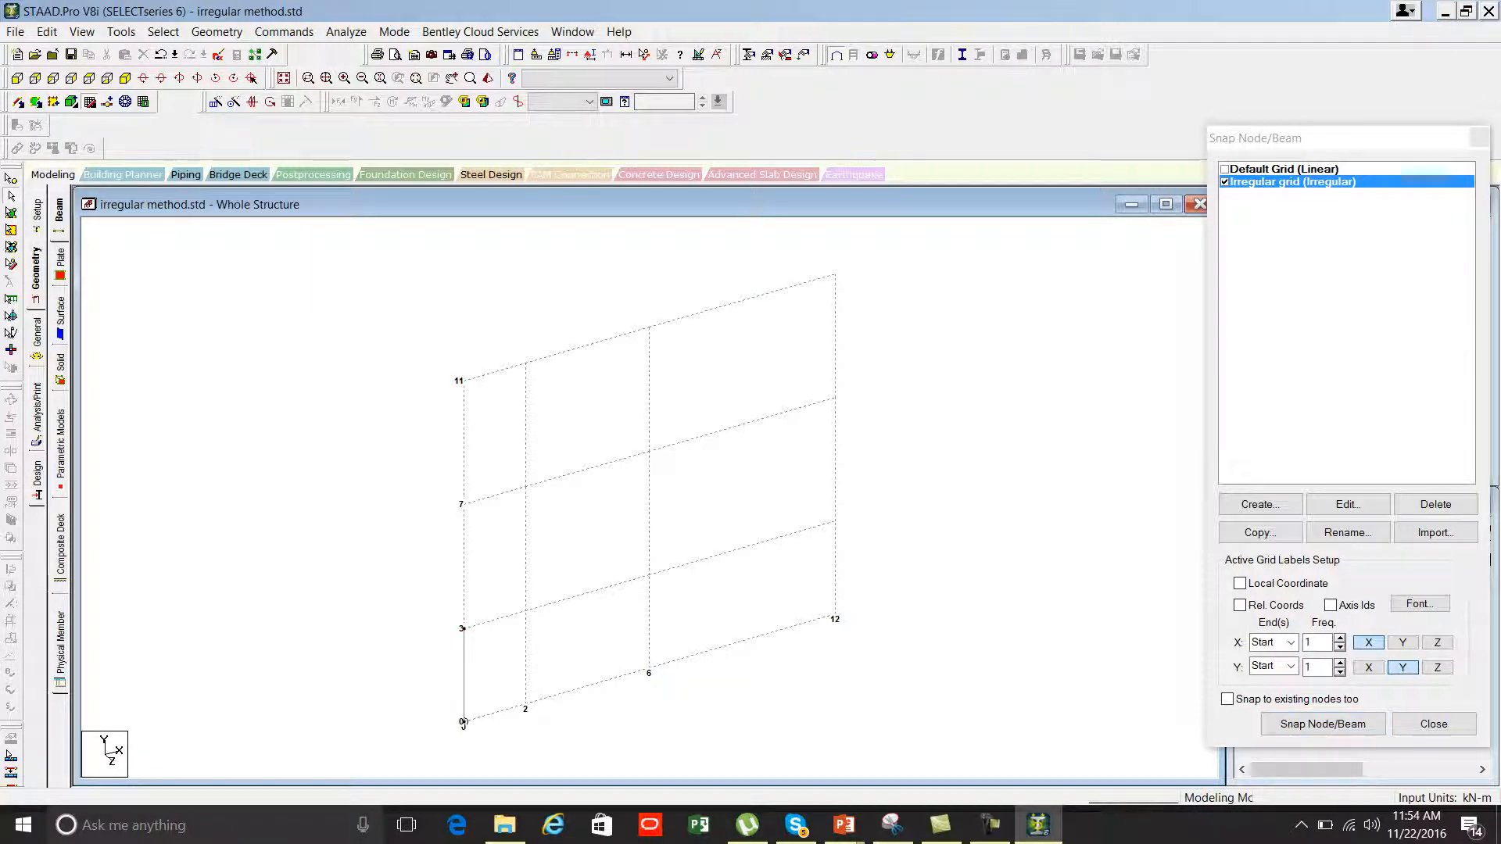
left_click(1306, 723)
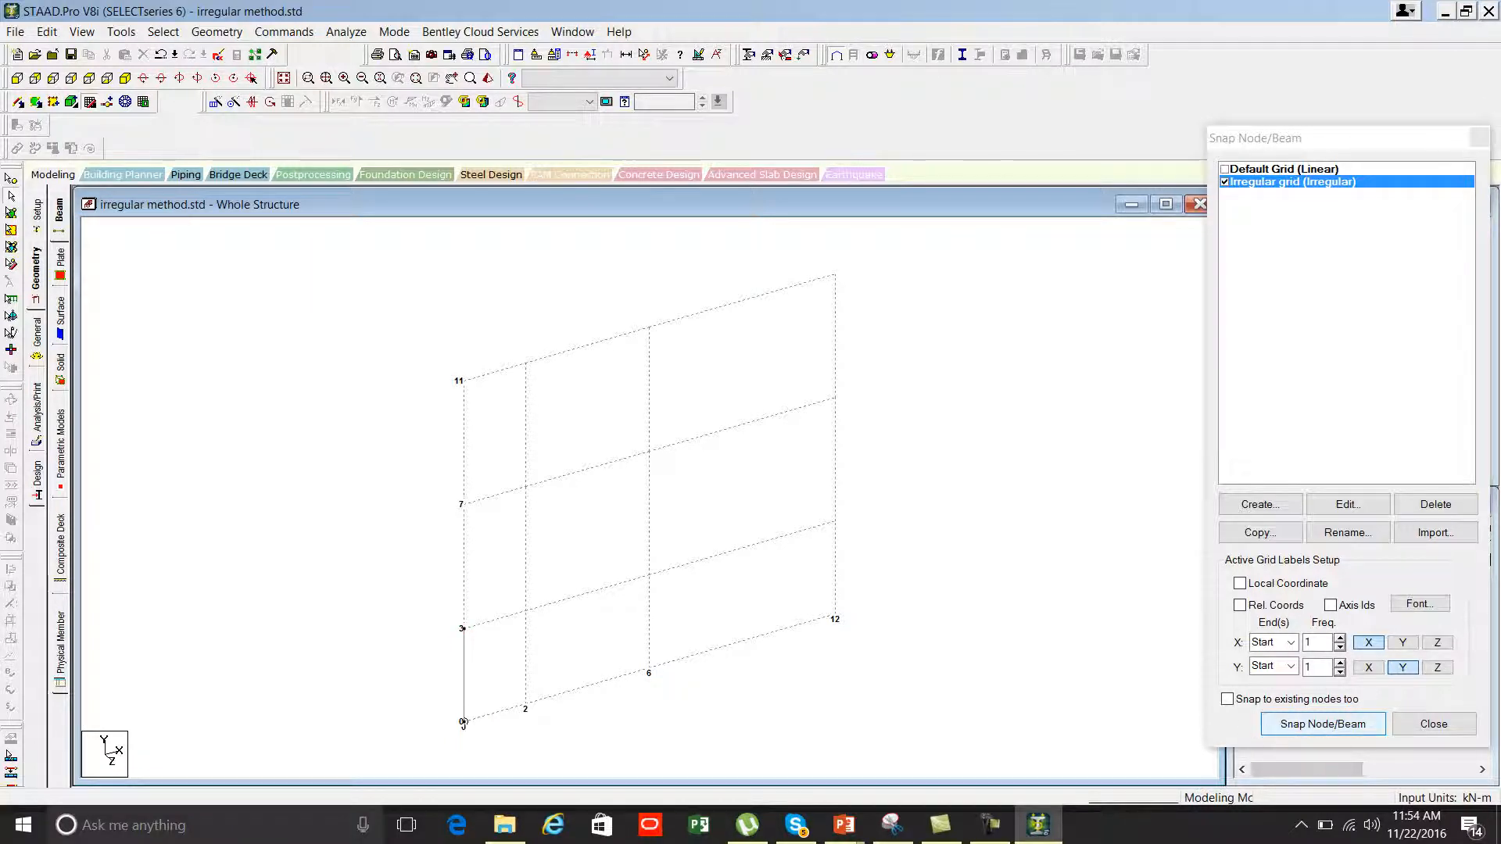
left_click(525, 708)
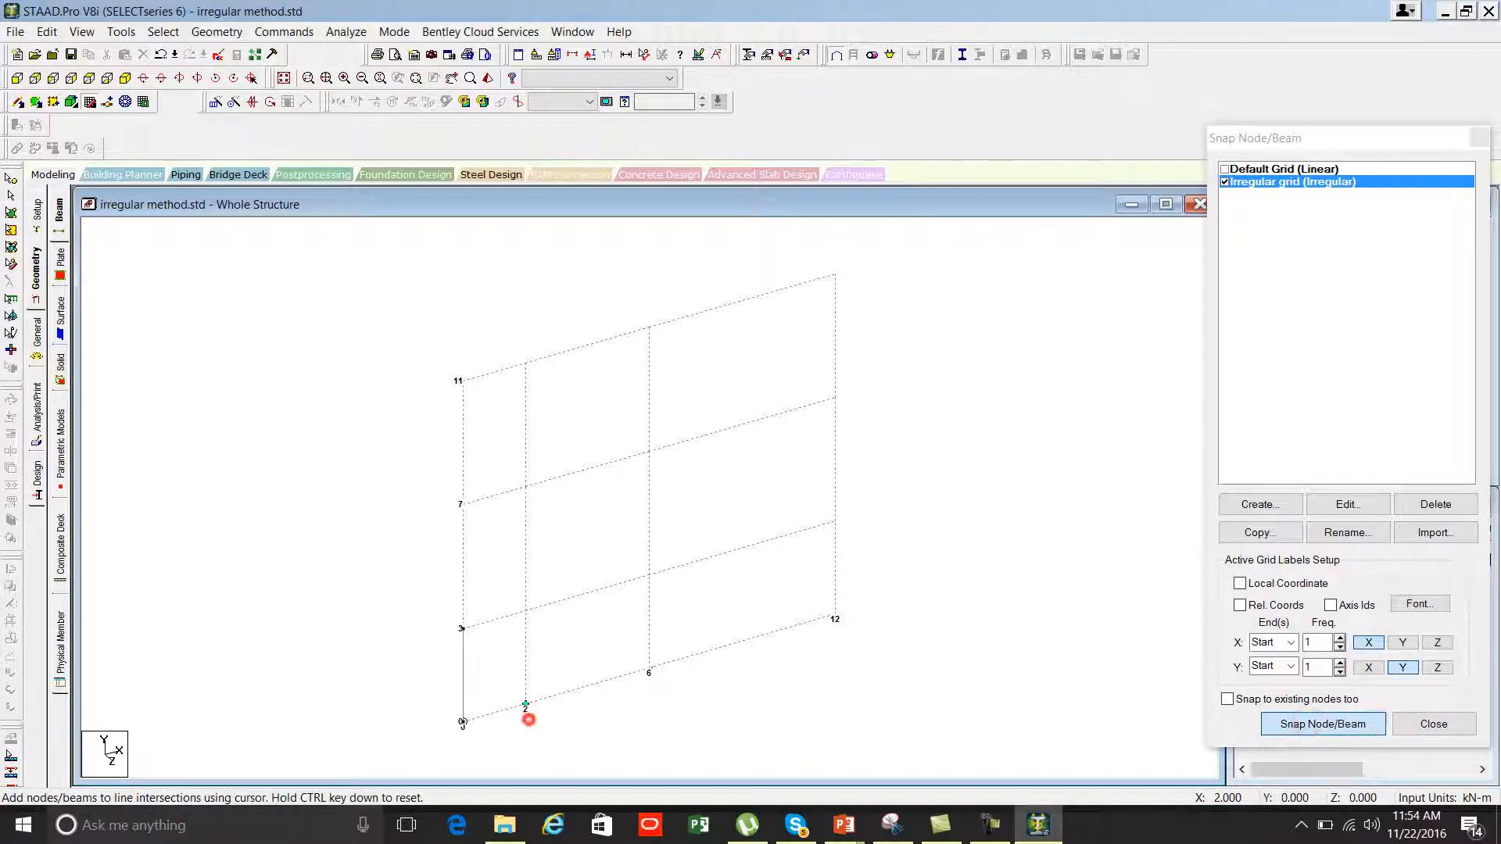
left_click(525, 610)
key("Escape")
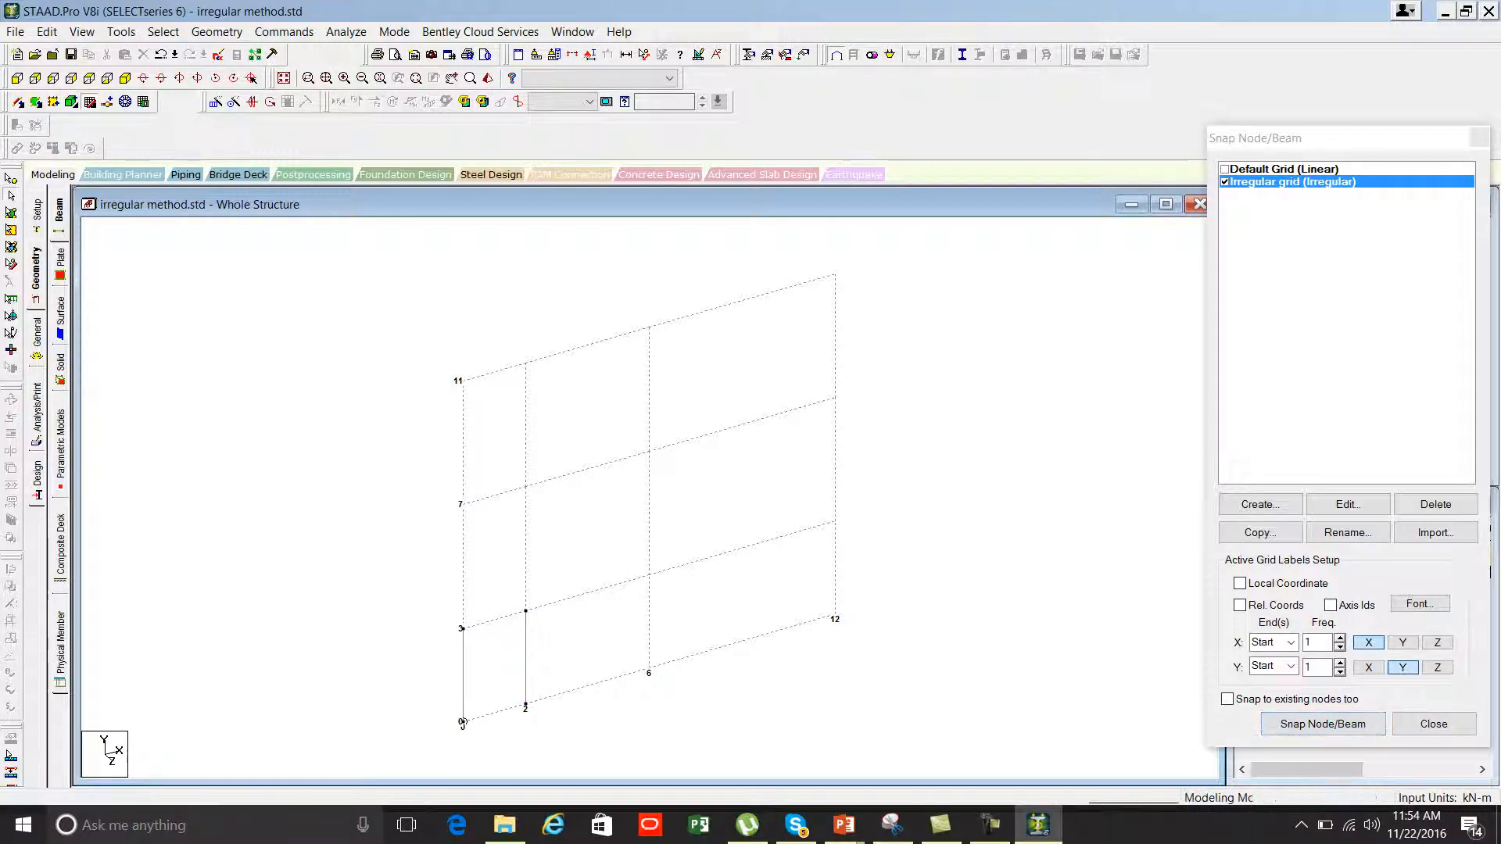
Step: Add two more ground-storey columns from Y 0 to Y 3, at X 6 and X 12
left_click(1299, 717)
left_click(691, 677)
left_click(649, 574)
key("Escape")
left_click(1291, 721)
left_click(832, 600)
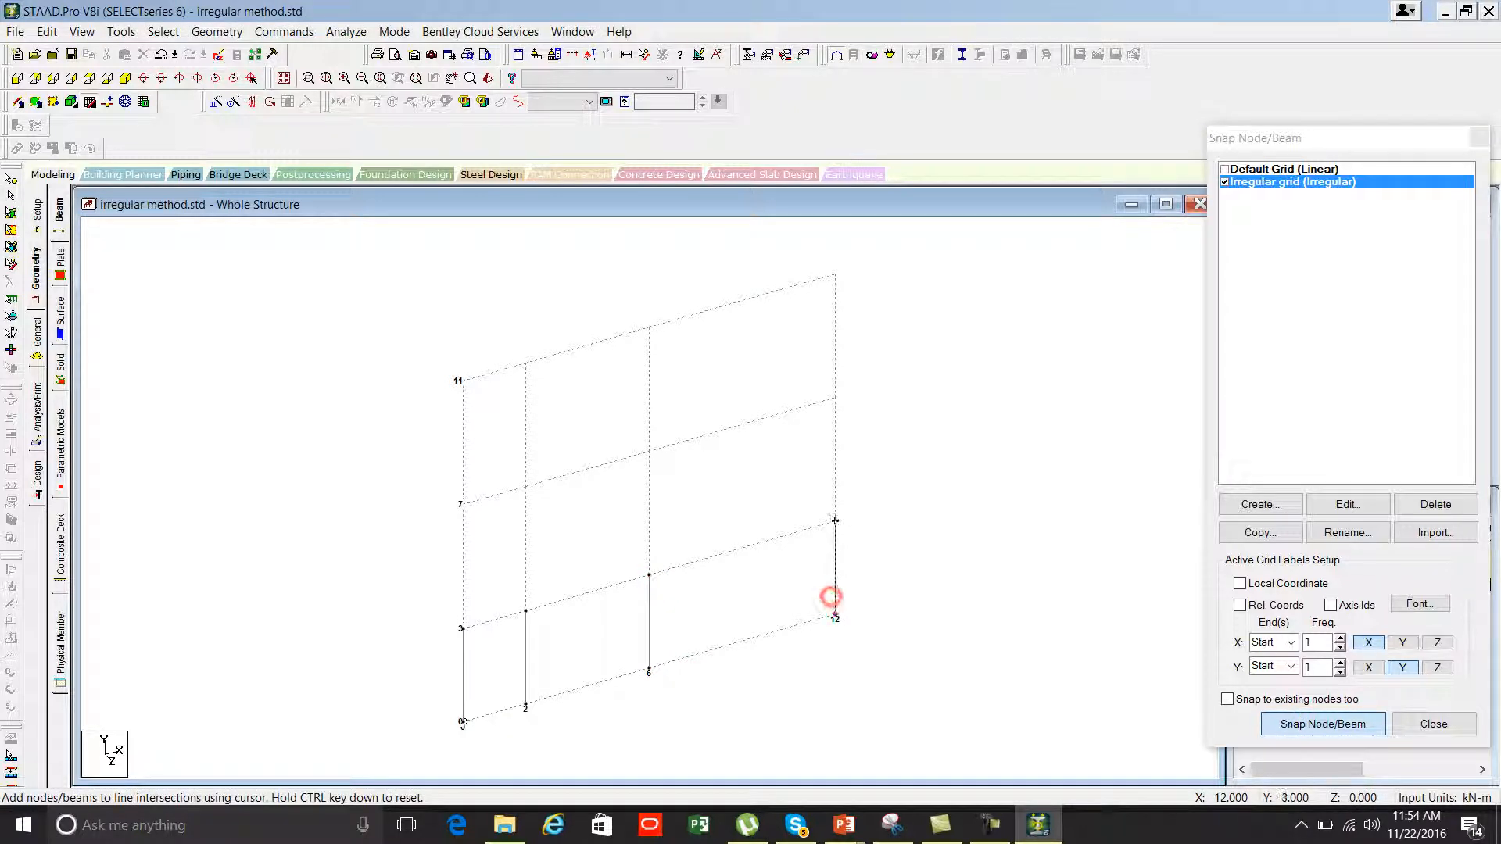
left_click(827, 538)
key("Escape")
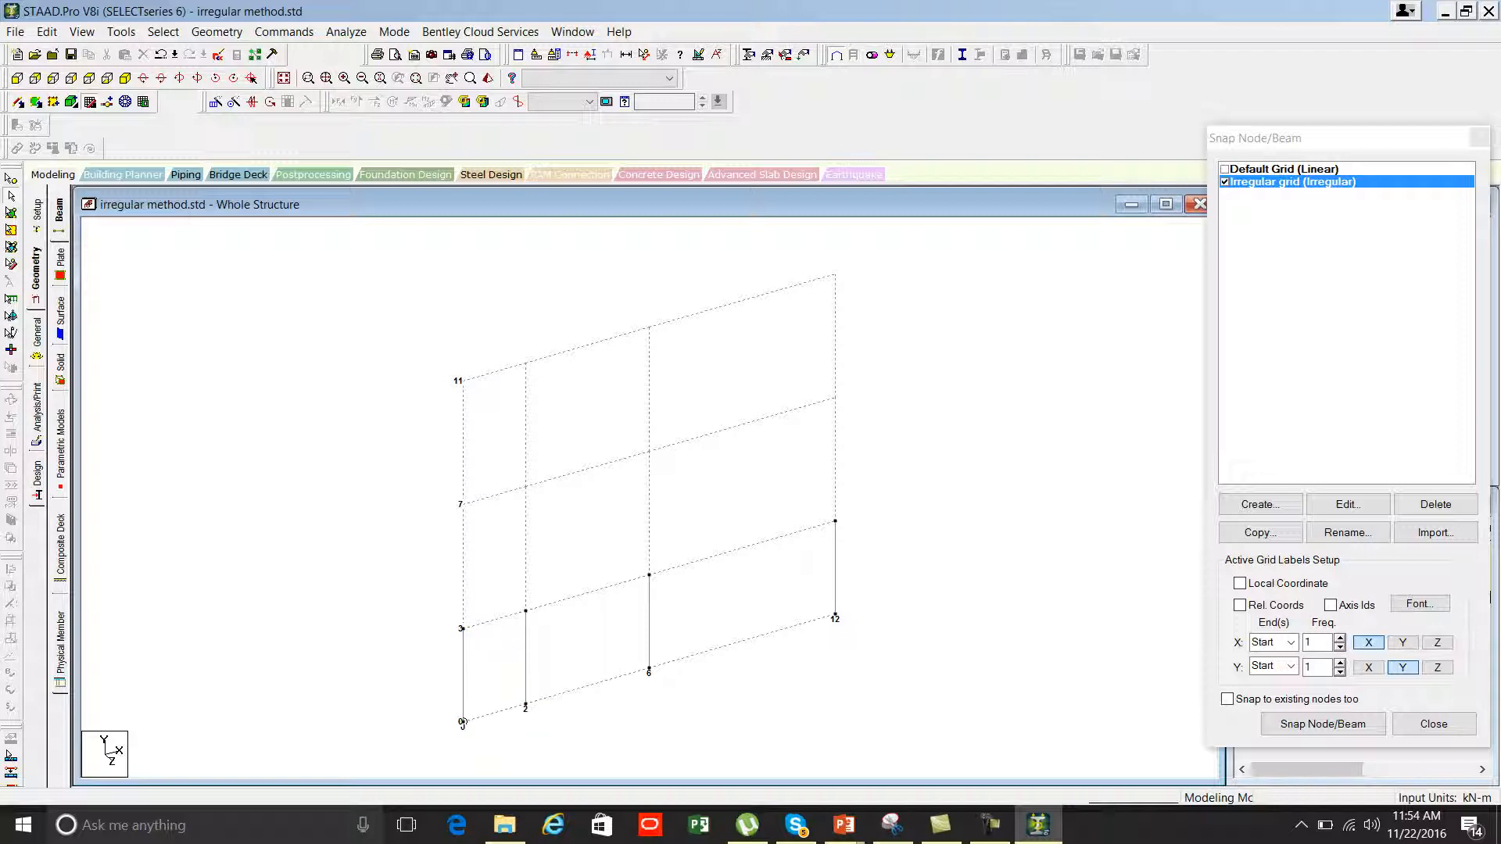
Step: Add the upper-storey columns from Y 3 to 7 and Y 7 to 11 at X 0, 2, 6 and 12
left_click(1323, 724)
left_click(463, 624)
left_click(462, 504)
left_click(1298, 725)
left_click(1297, 725)
left_click(561, 594)
left_click(541, 507)
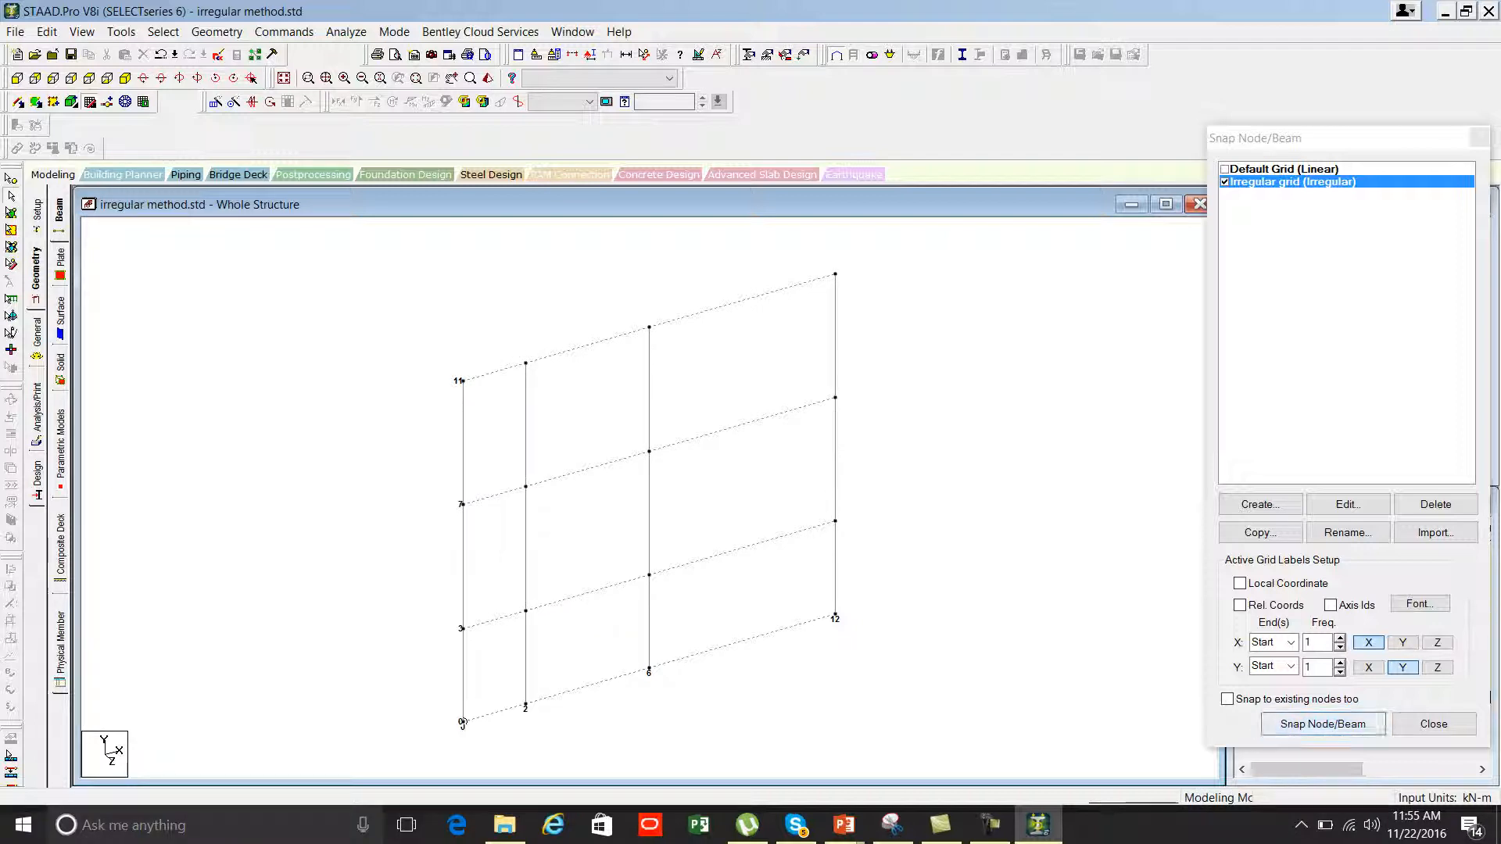
Step: Add horizontal beams between adjacent columns at Y 3, 7 and 11 across all bays, and close the snap grid dialog
left_click(1282, 724)
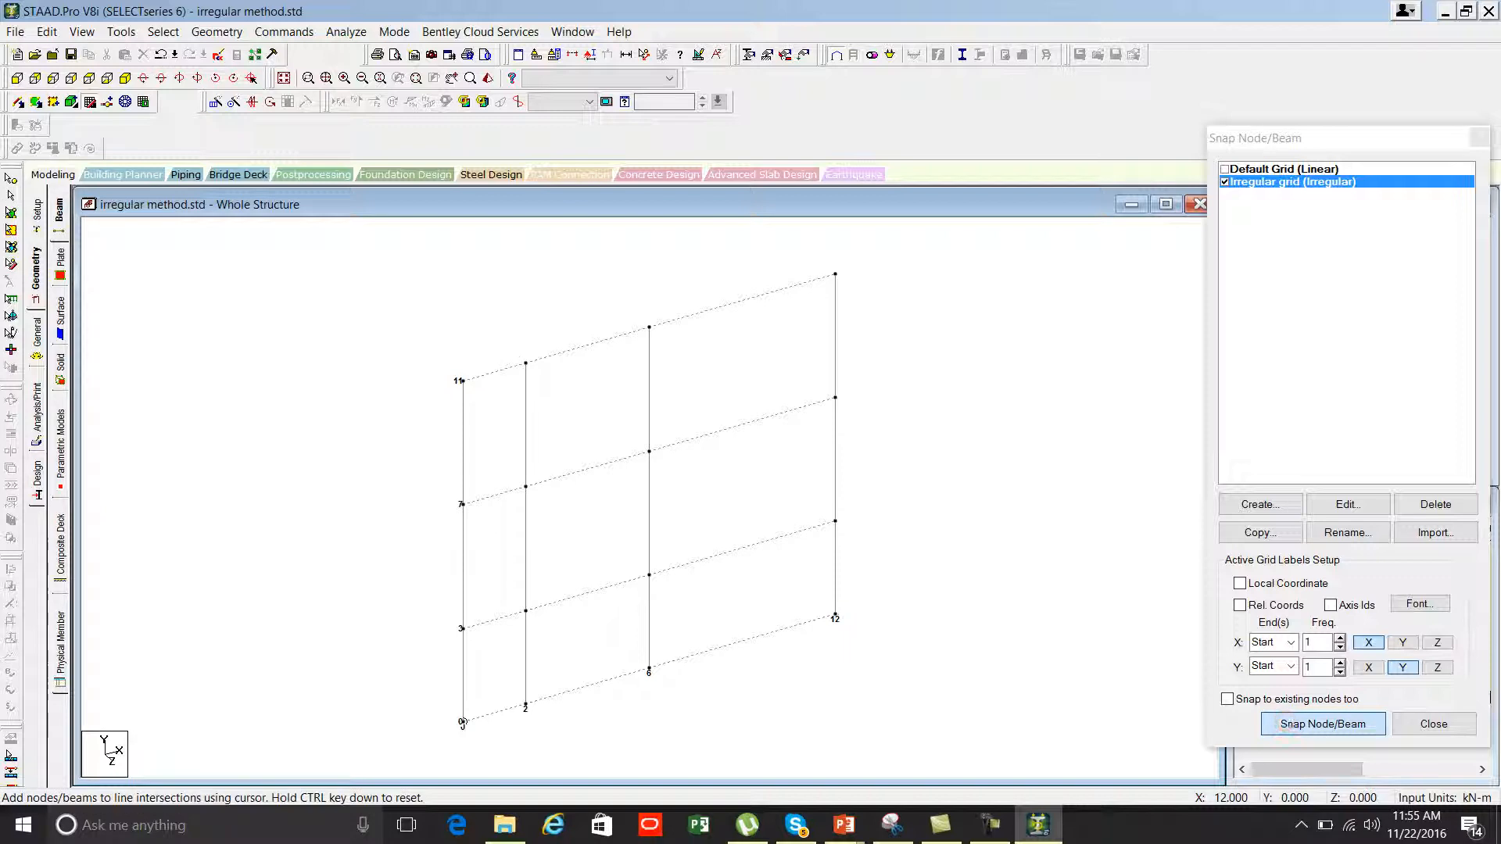
left_click(462, 628)
left_click(525, 611)
key("Escape")
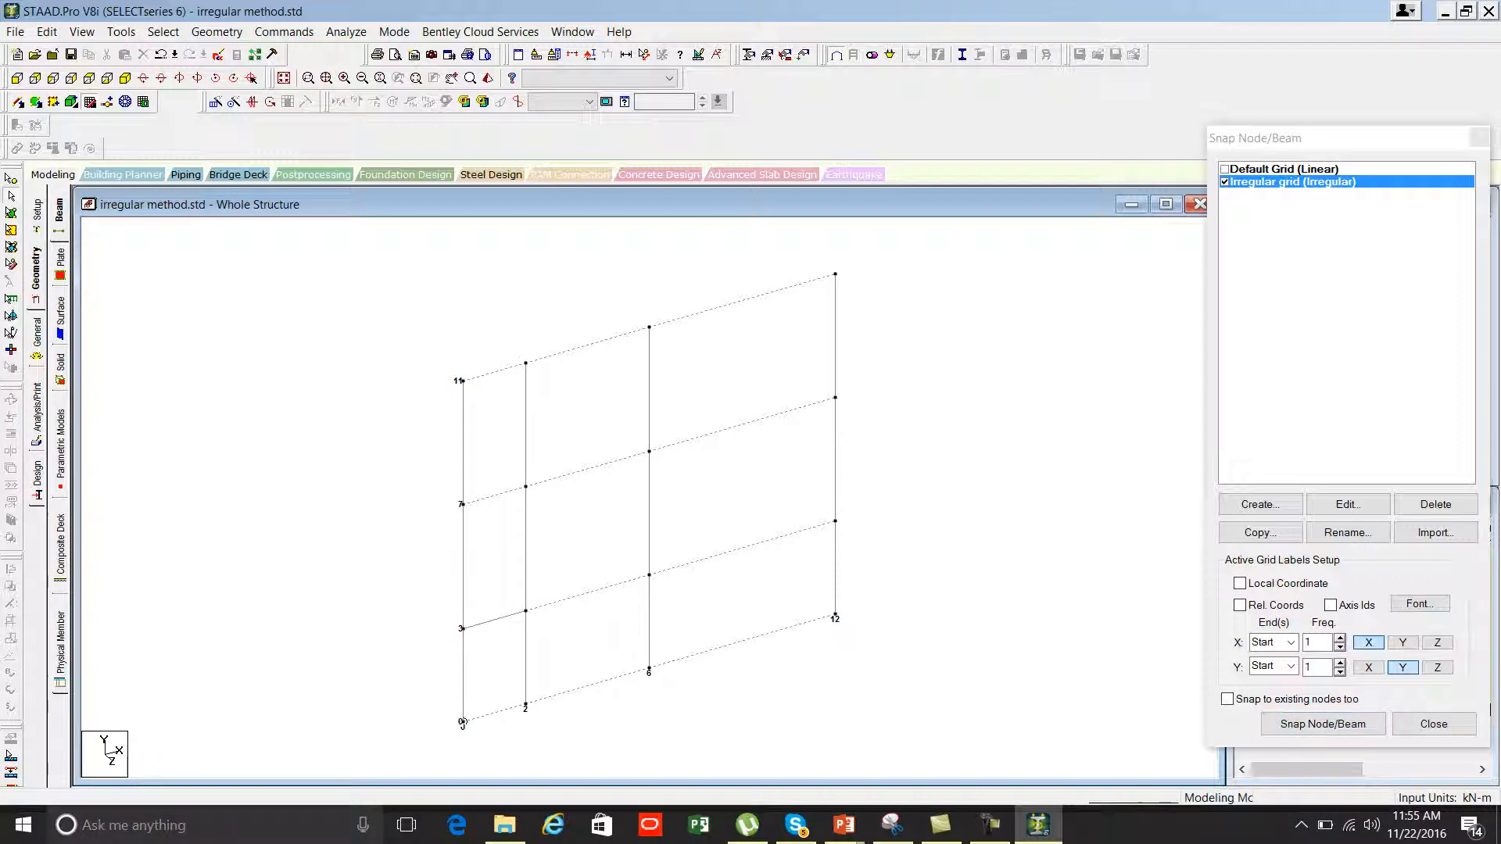
left_click(1304, 724)
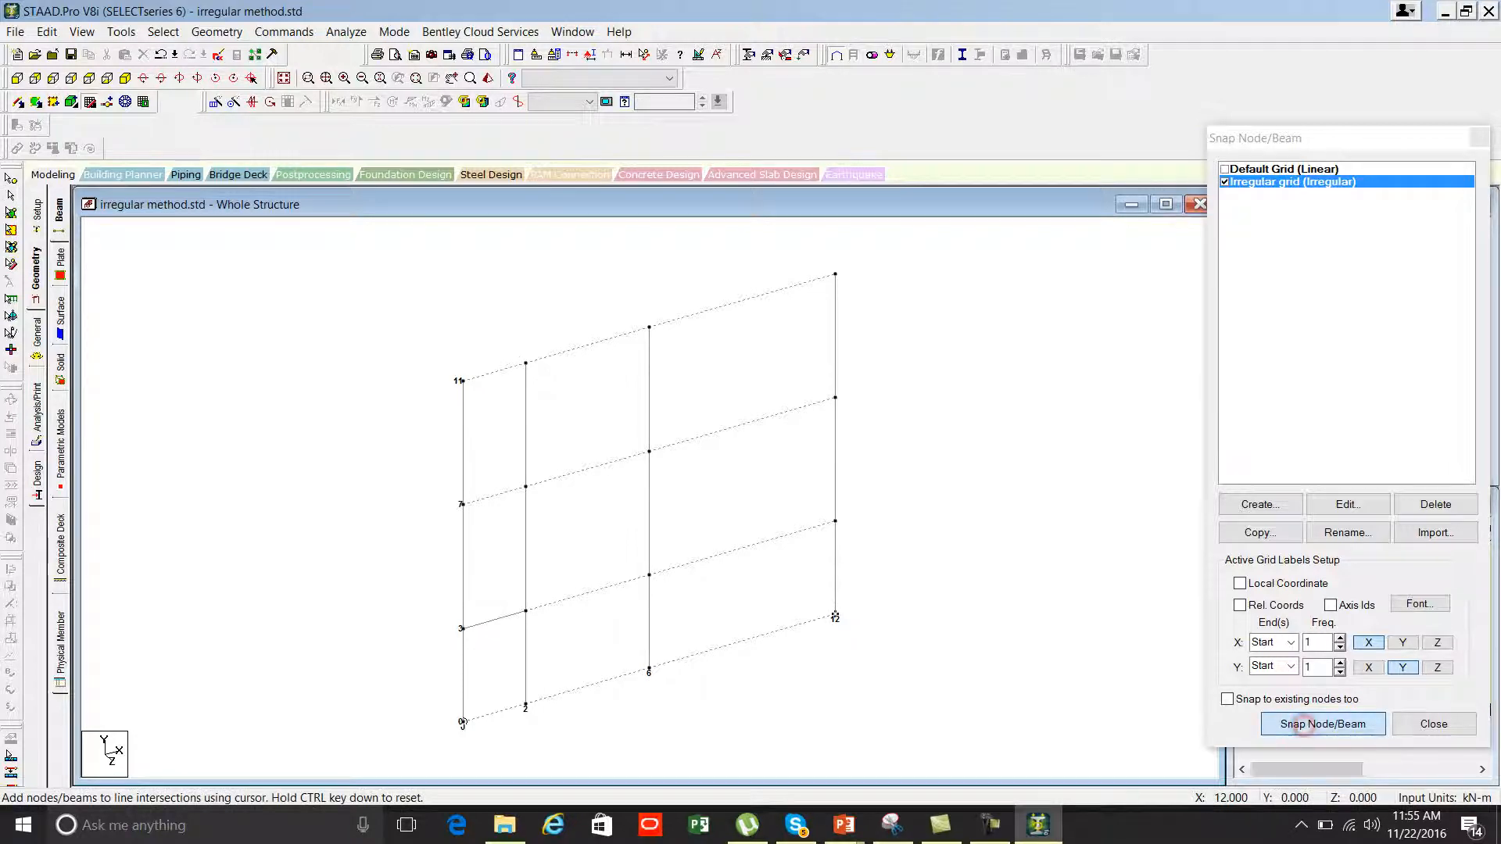
left_click(556, 619)
left_click(650, 595)
key("Escape")
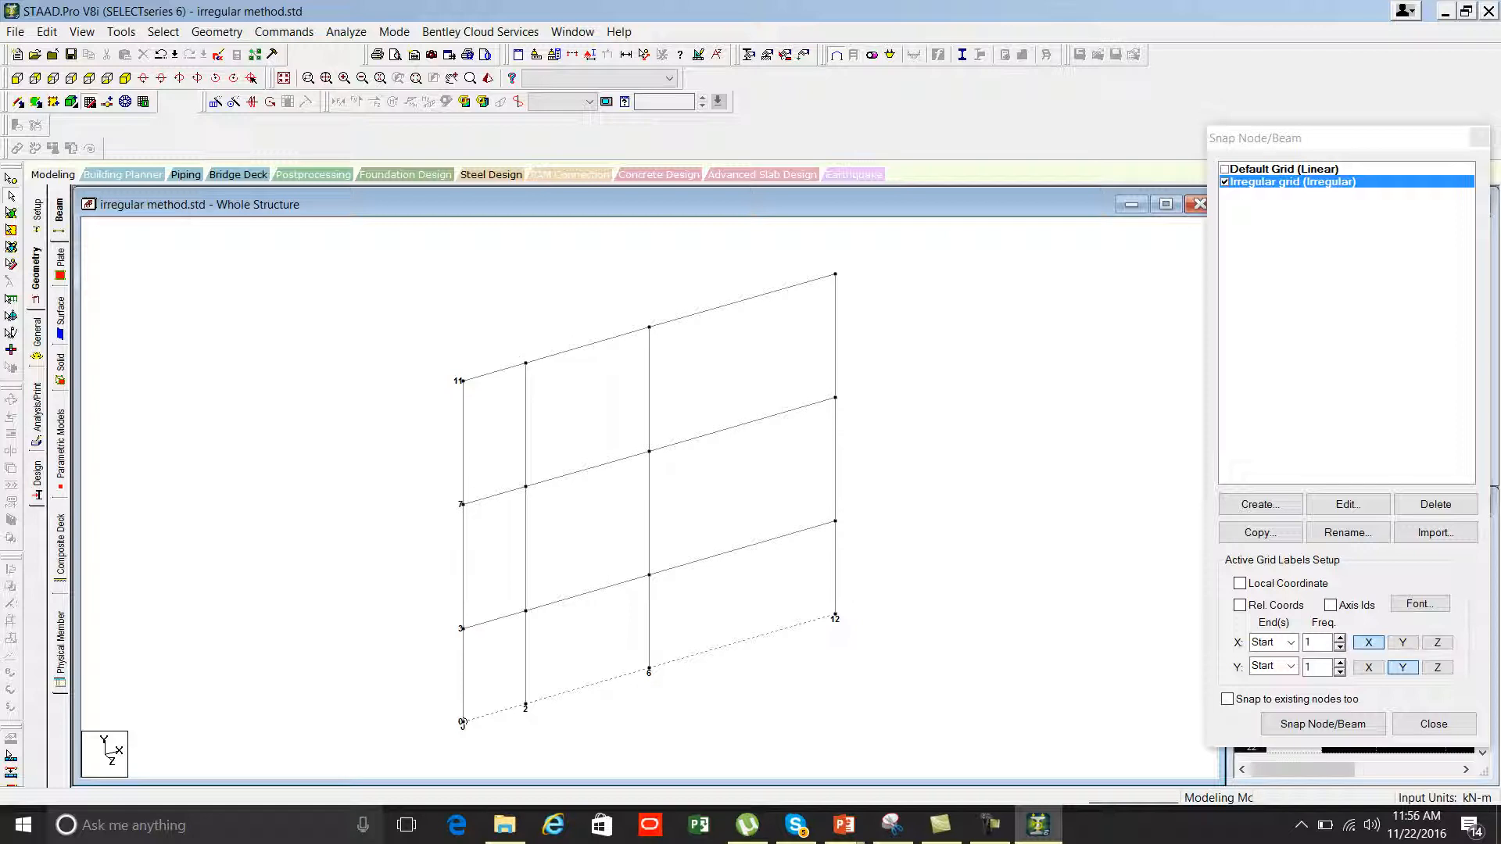
left_click(1480, 138)
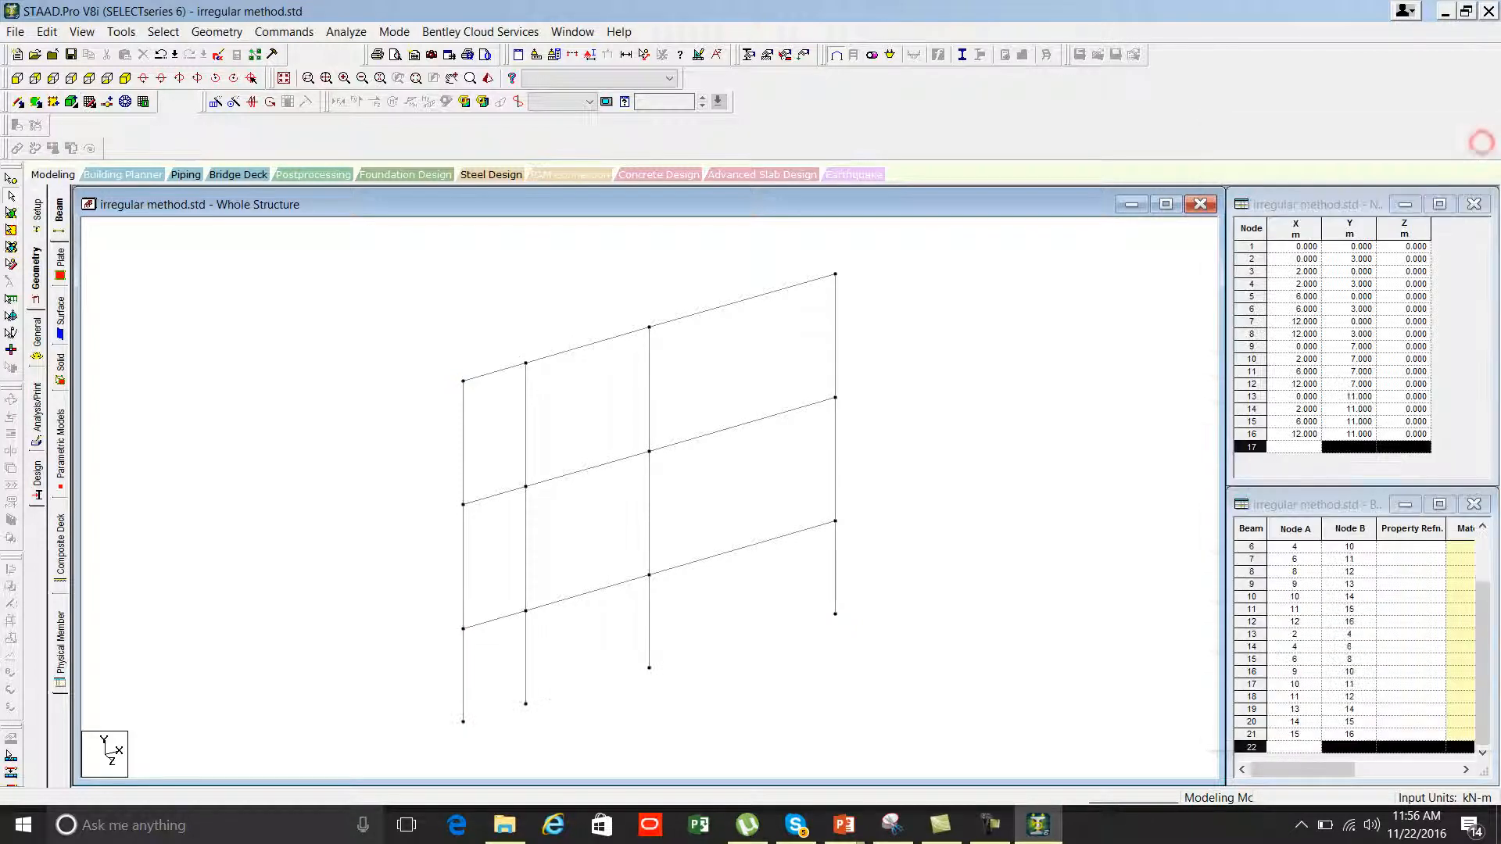